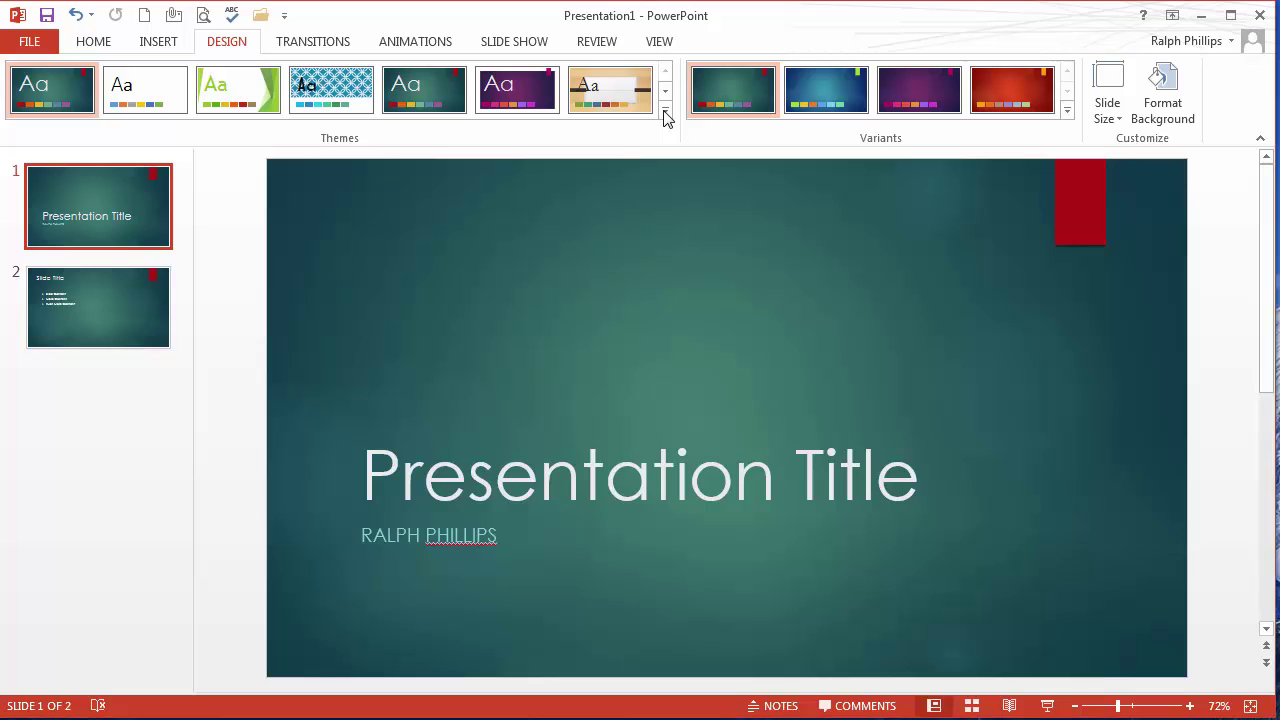
Apply the teal Ion theme to every slide from the Themes gallery.
click(665, 121)
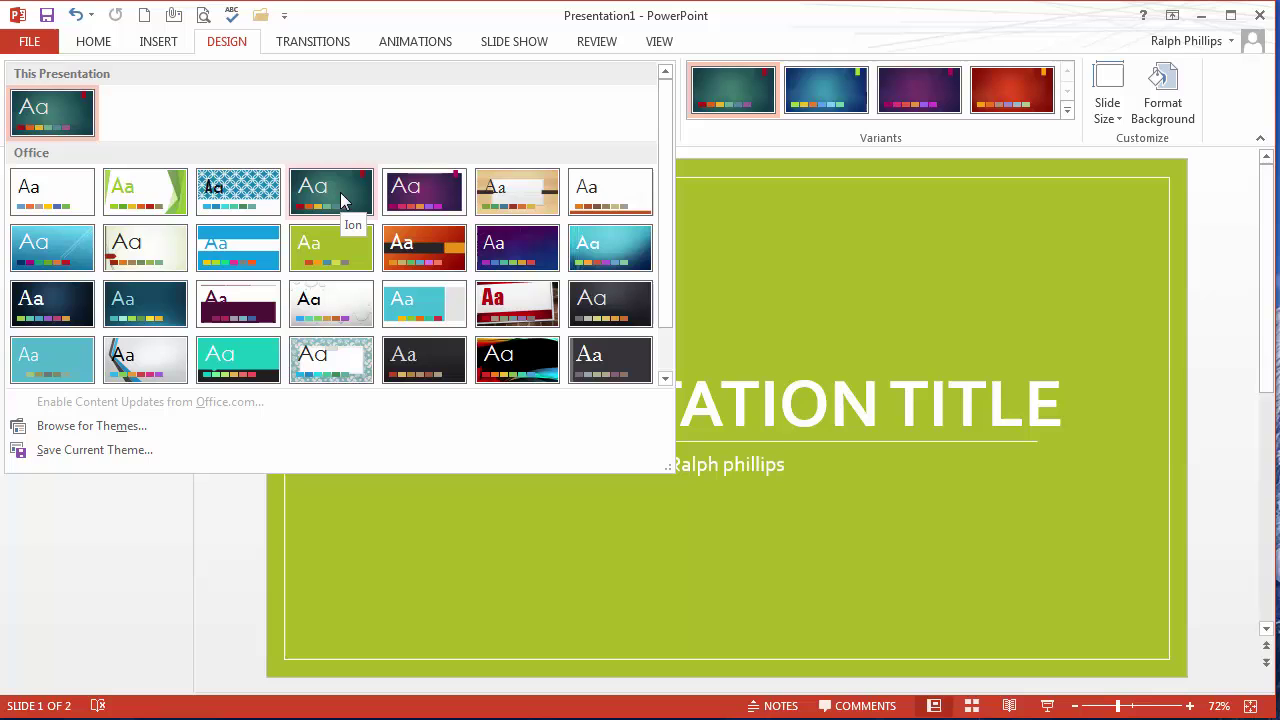
click(331, 192)
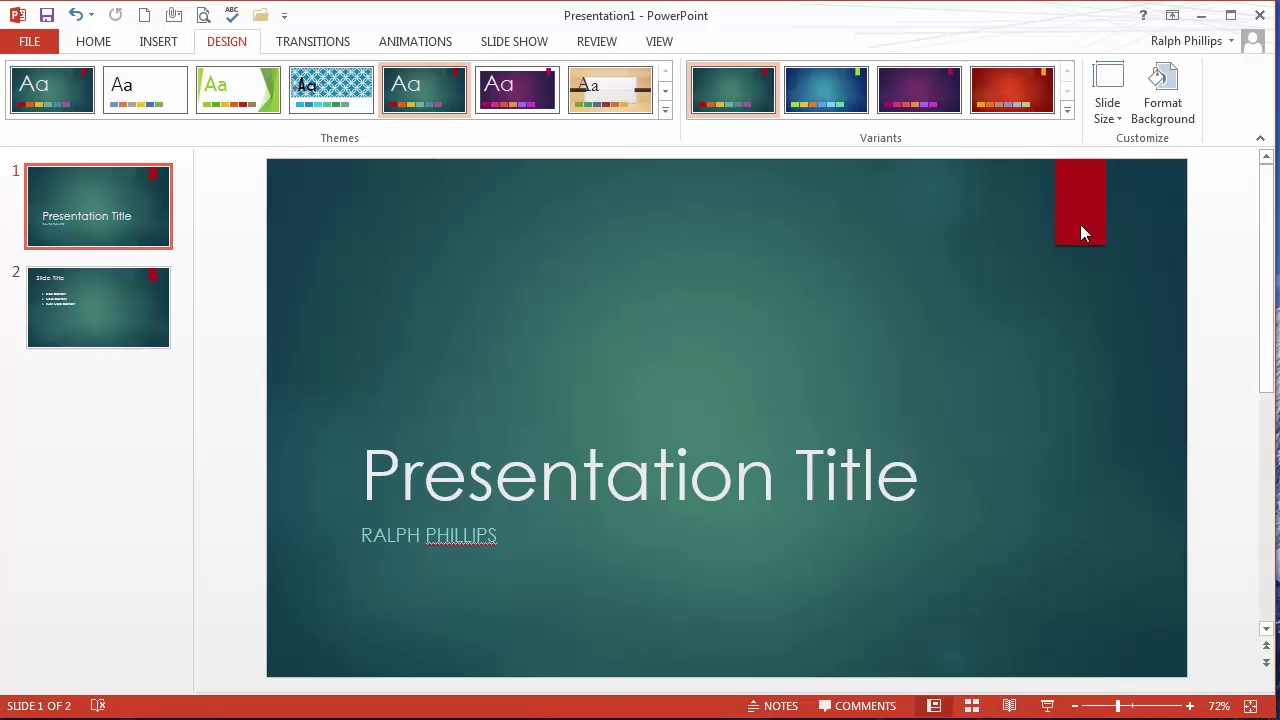
Add a new Title and Content slide after slide 2 as the third slide.
click(145, 307)
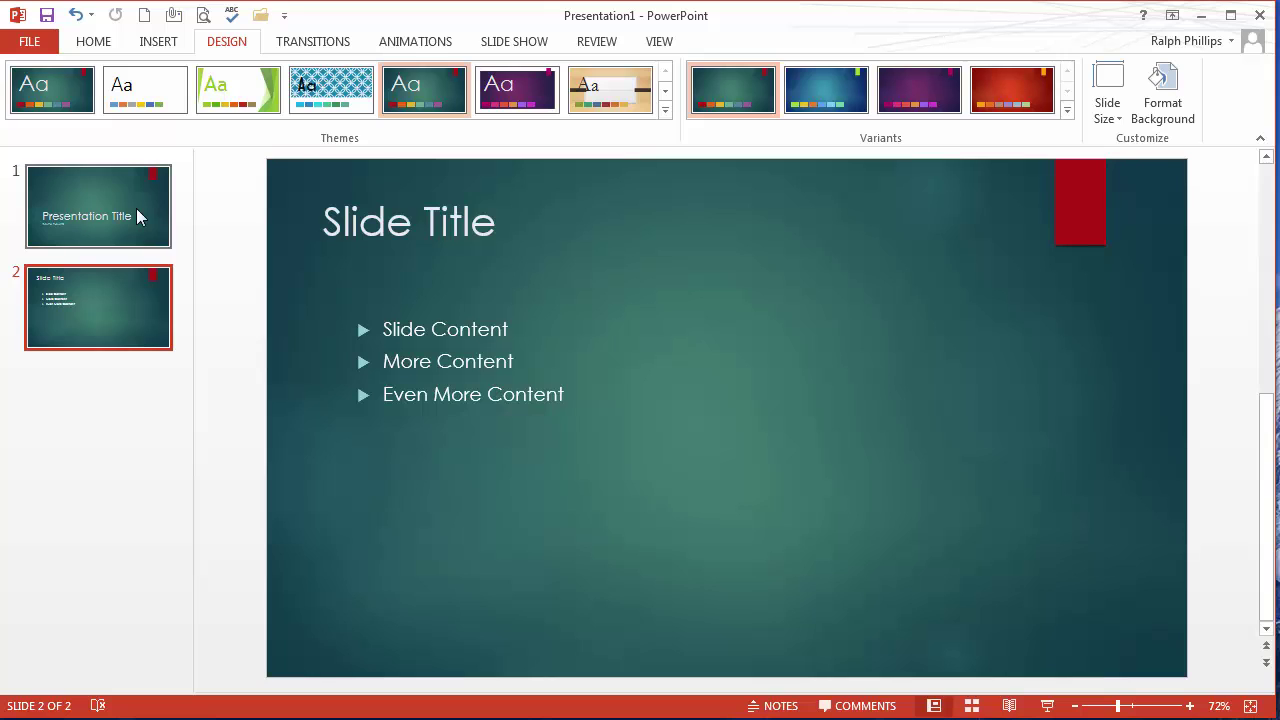
click(97, 44)
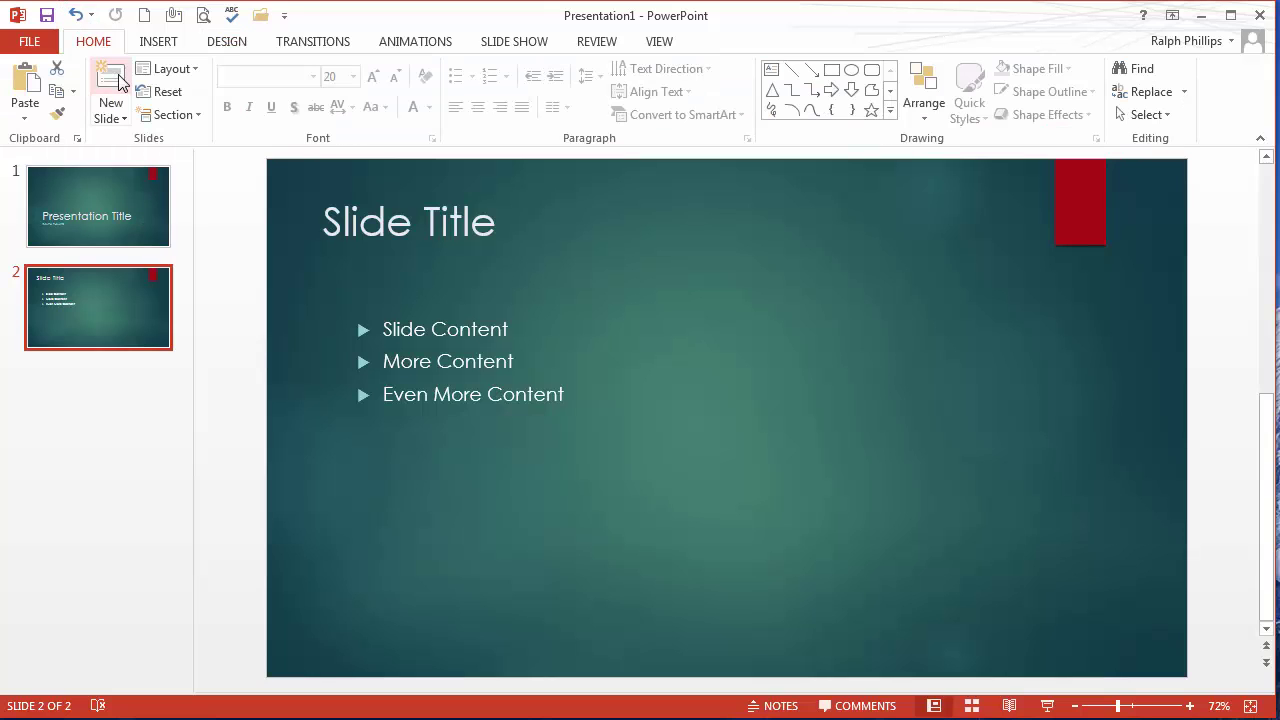
click(110, 82)
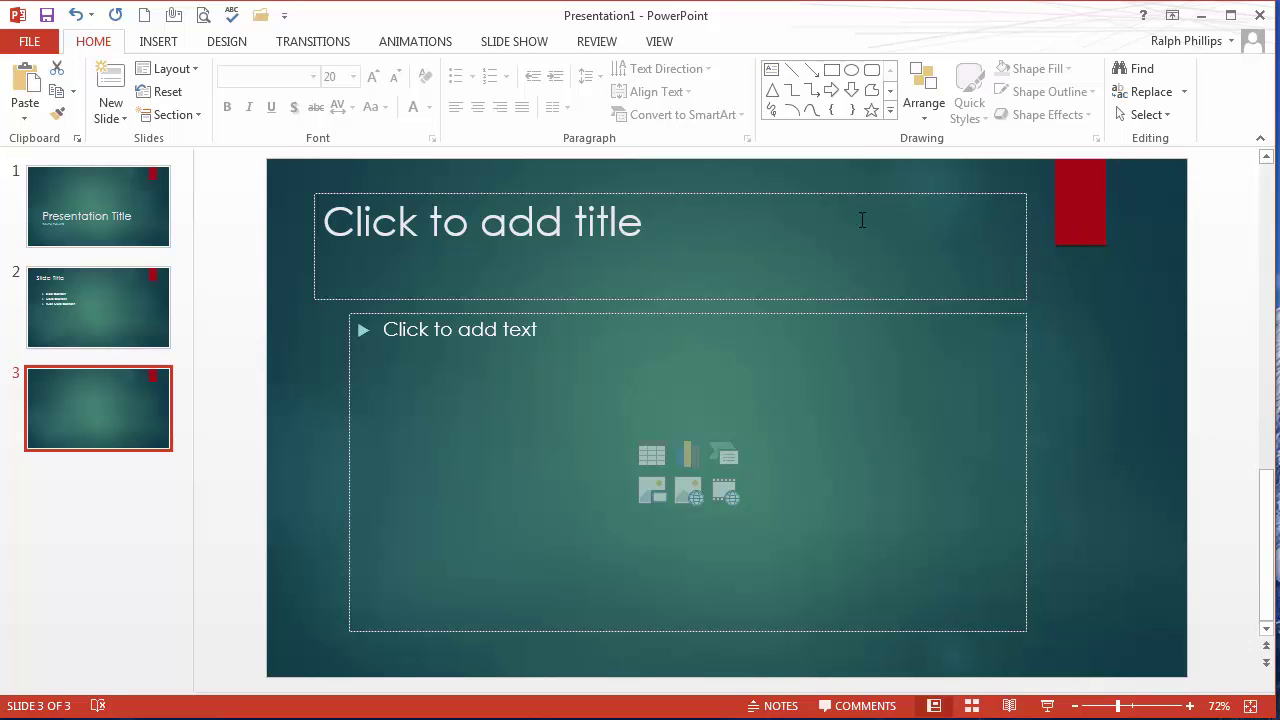
Switch to Slide Master view and select the top-level Ion slide master.
click(659, 42)
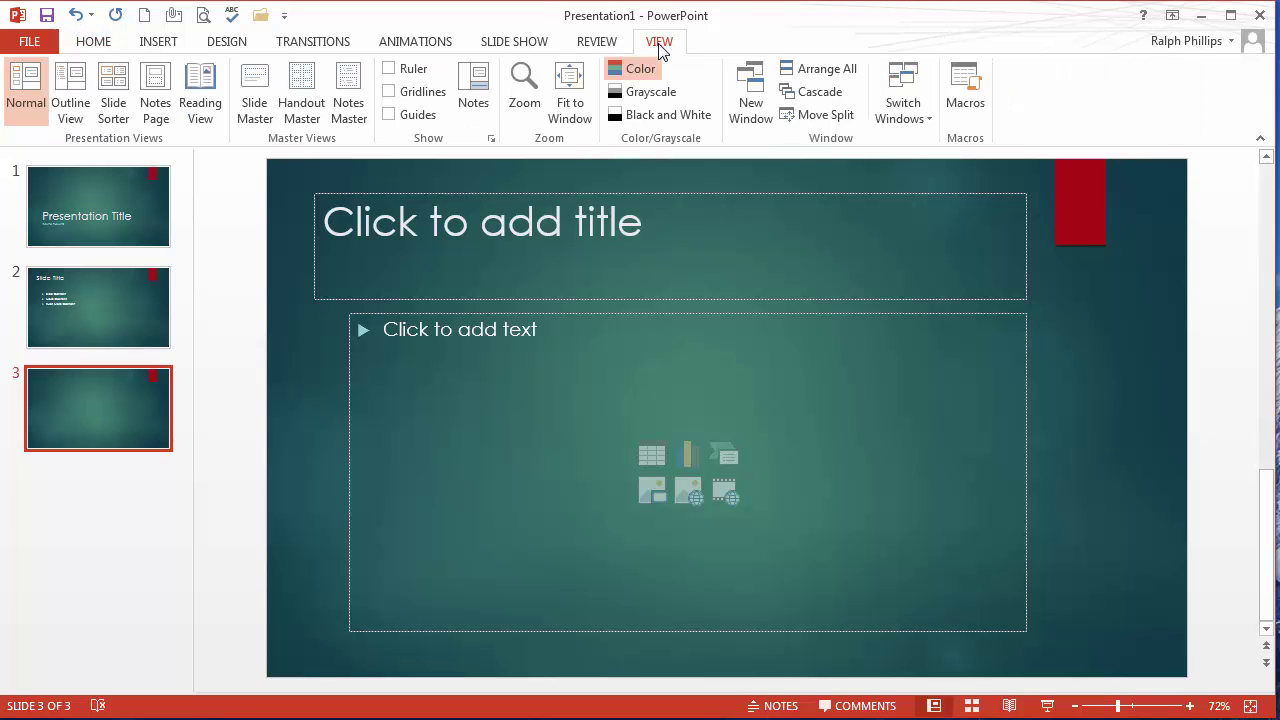
click(255, 95)
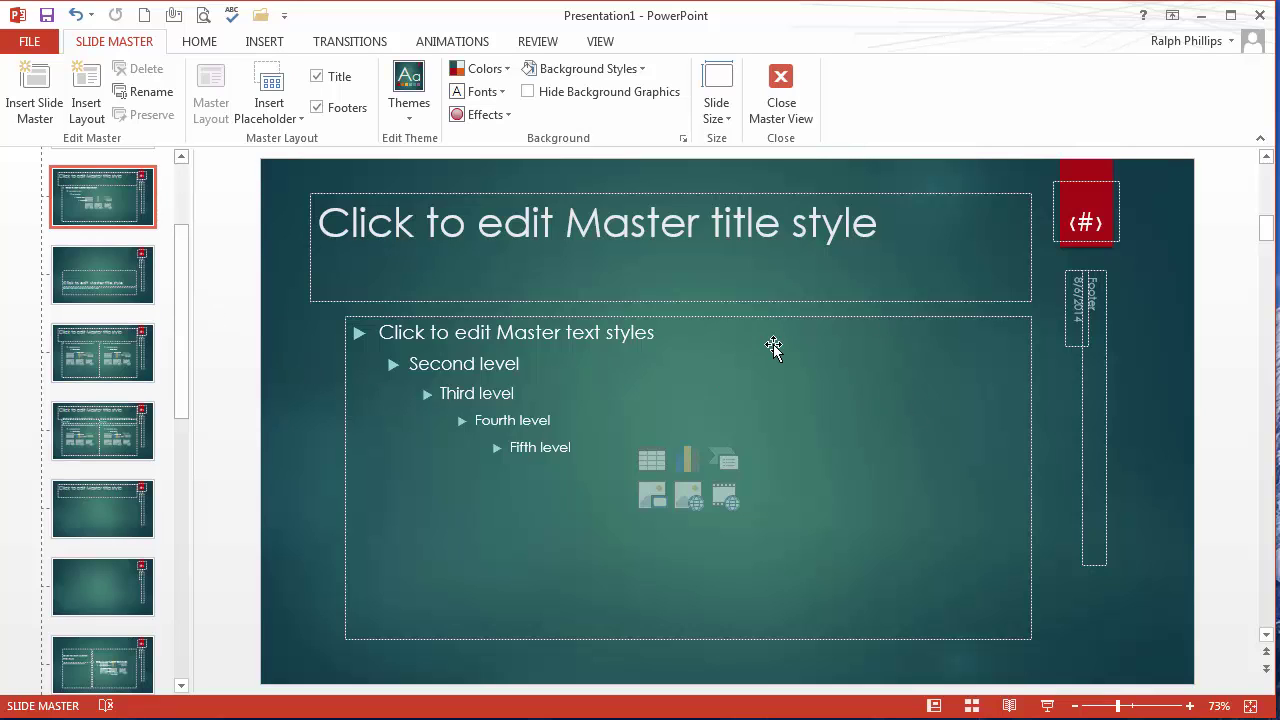
drag(182, 305, 188, 195)
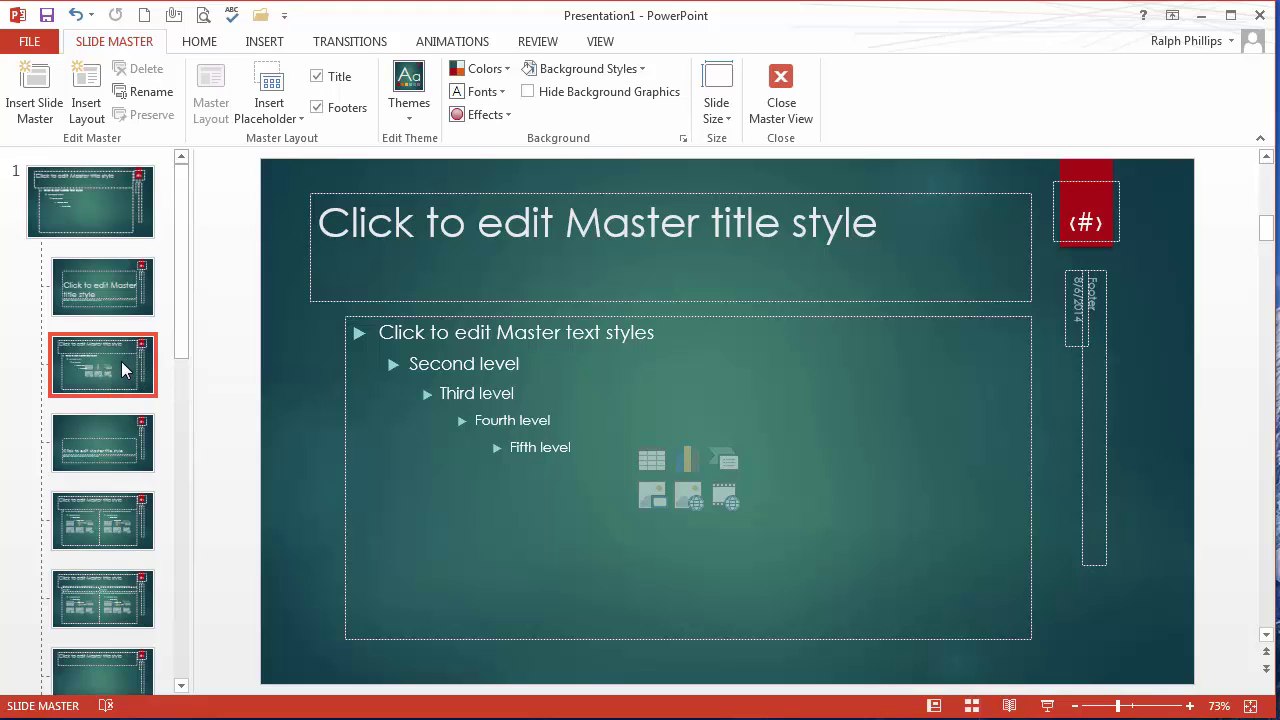
click(111, 205)
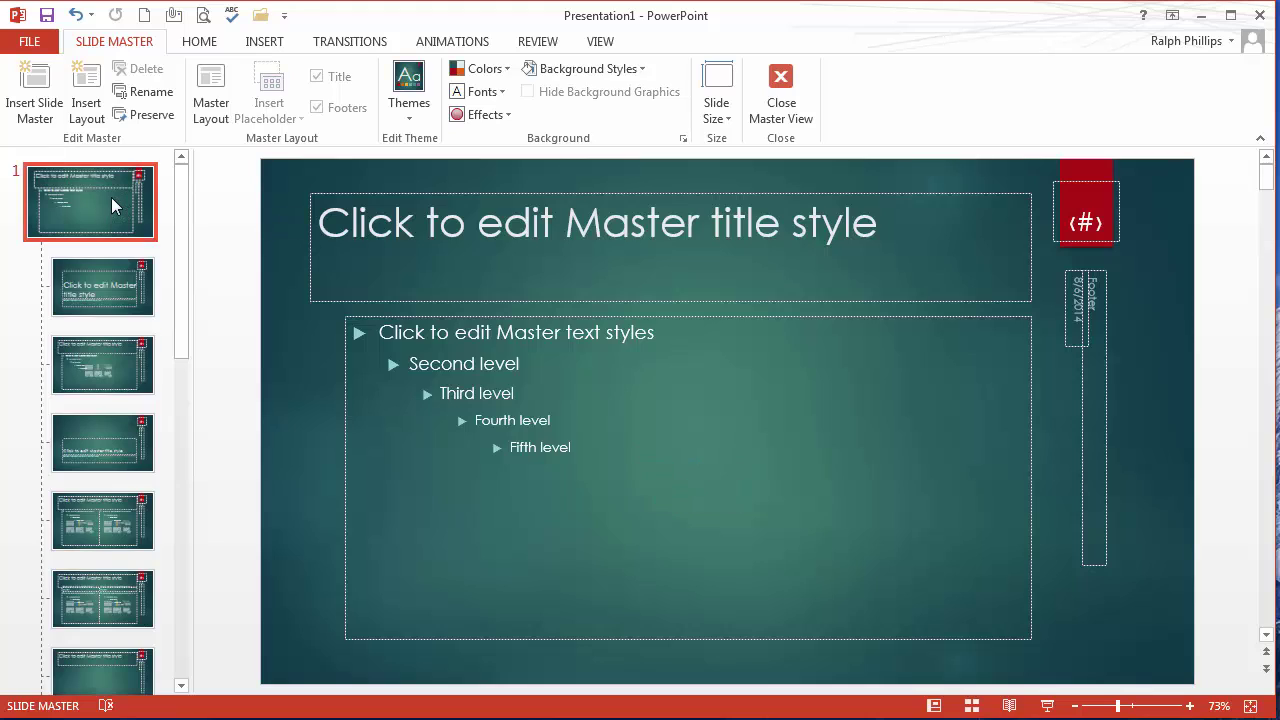
Delete the master's footer, date and page-number placeholders and its red accent bar.
click(1107, 310)
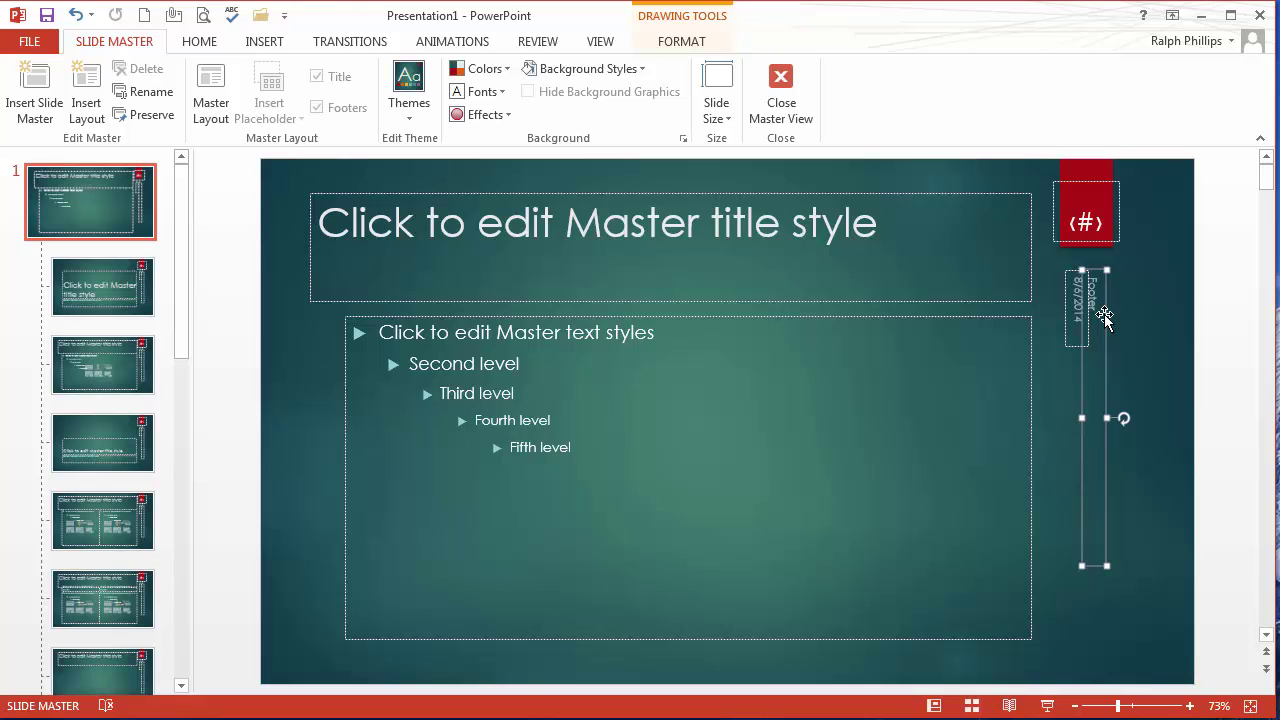
key(ctrl+z)
key(ctrl+z)
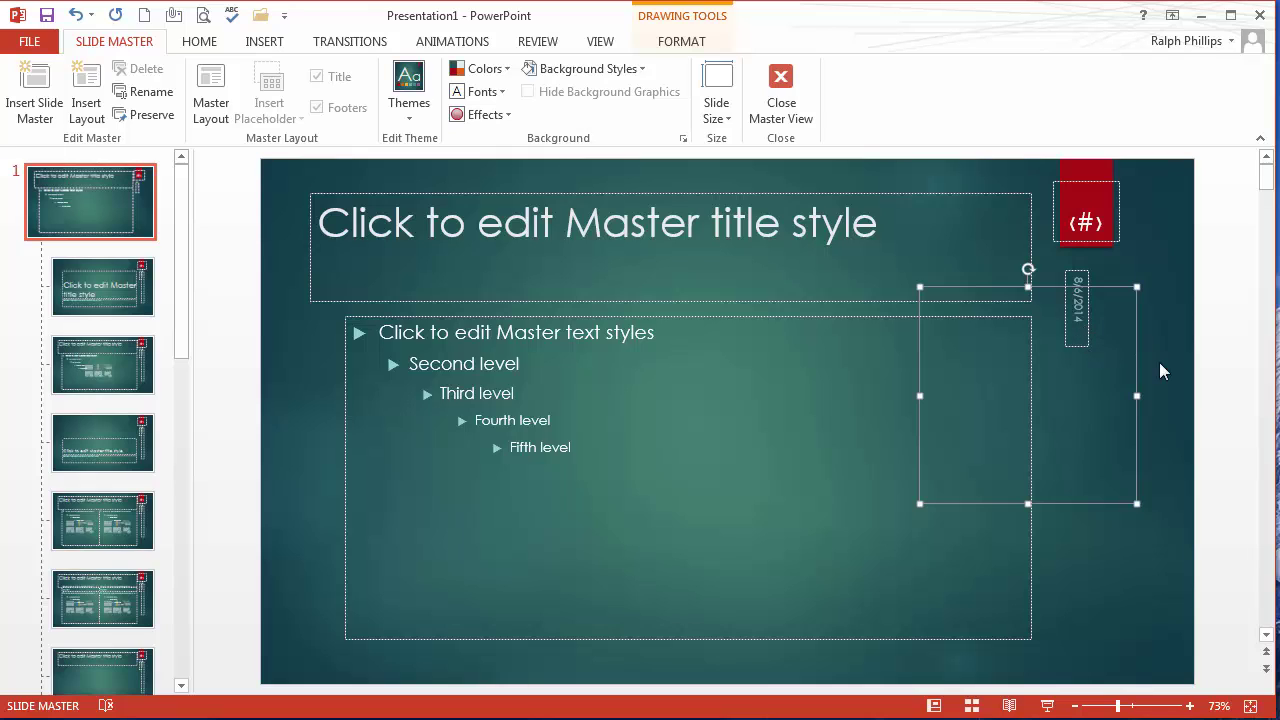
key(ctrl+z)
click(1088, 331)
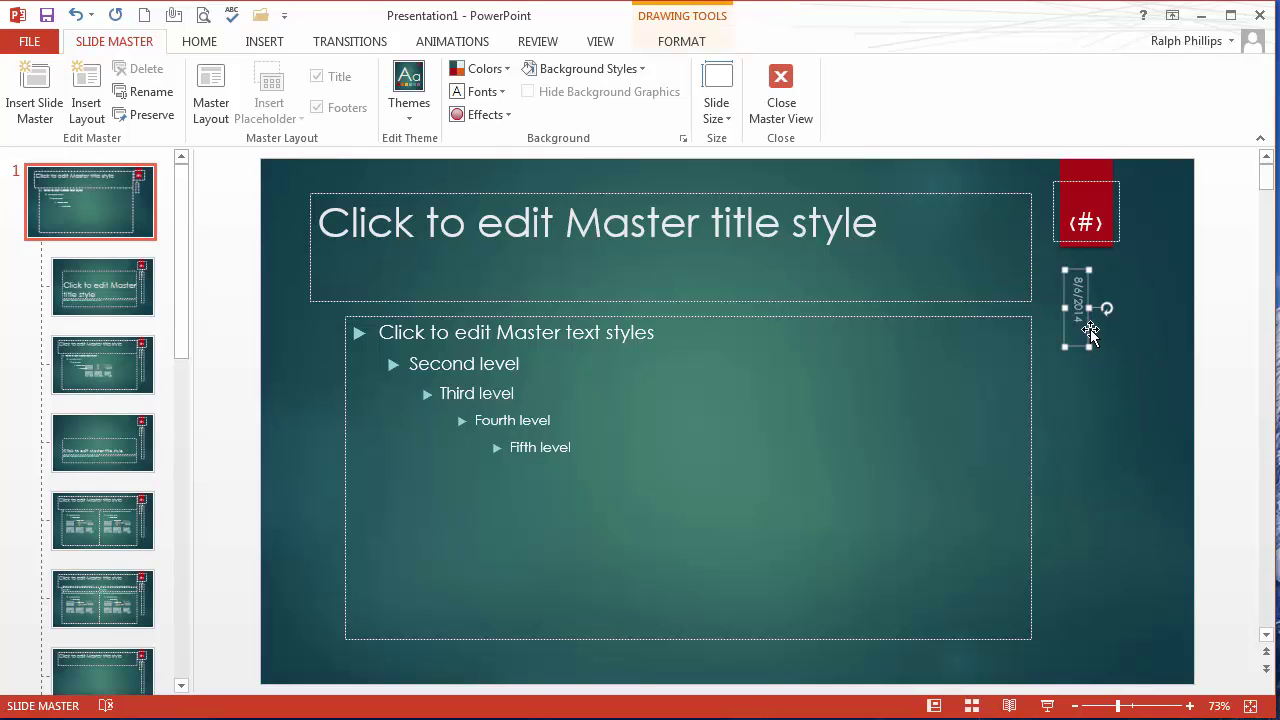
key(Delete)
click(1108, 241)
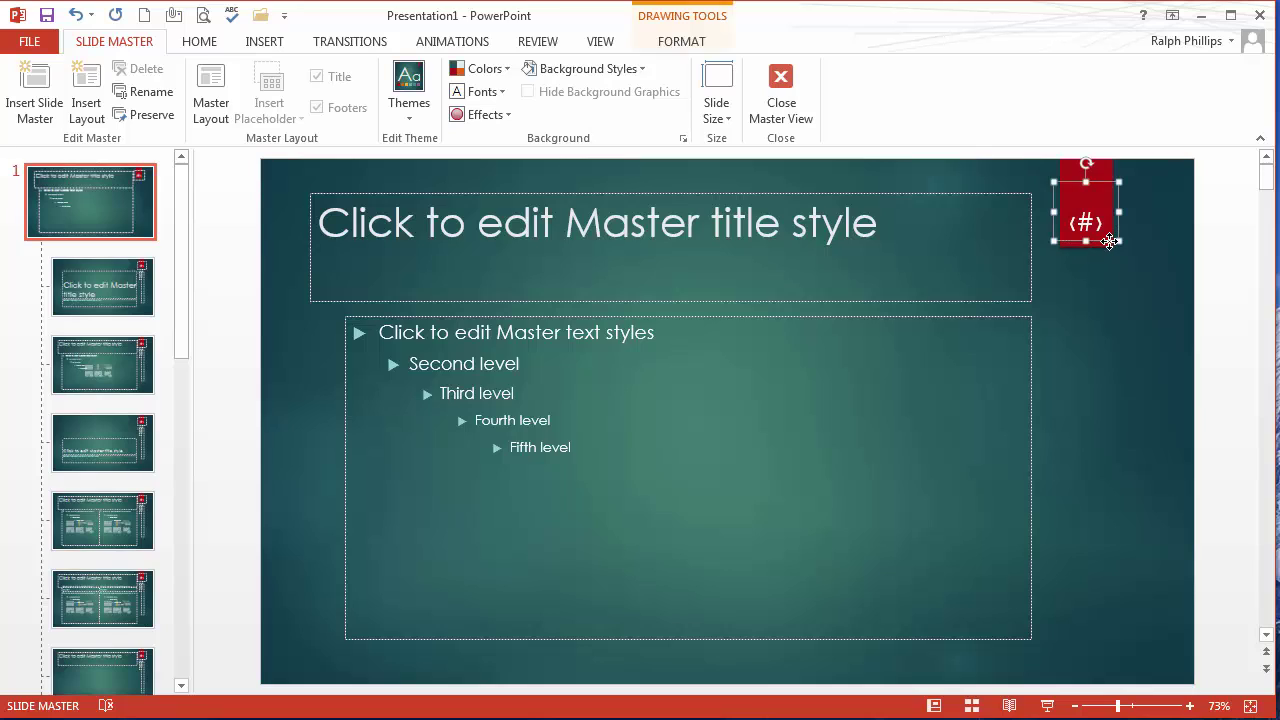
key(Delete)
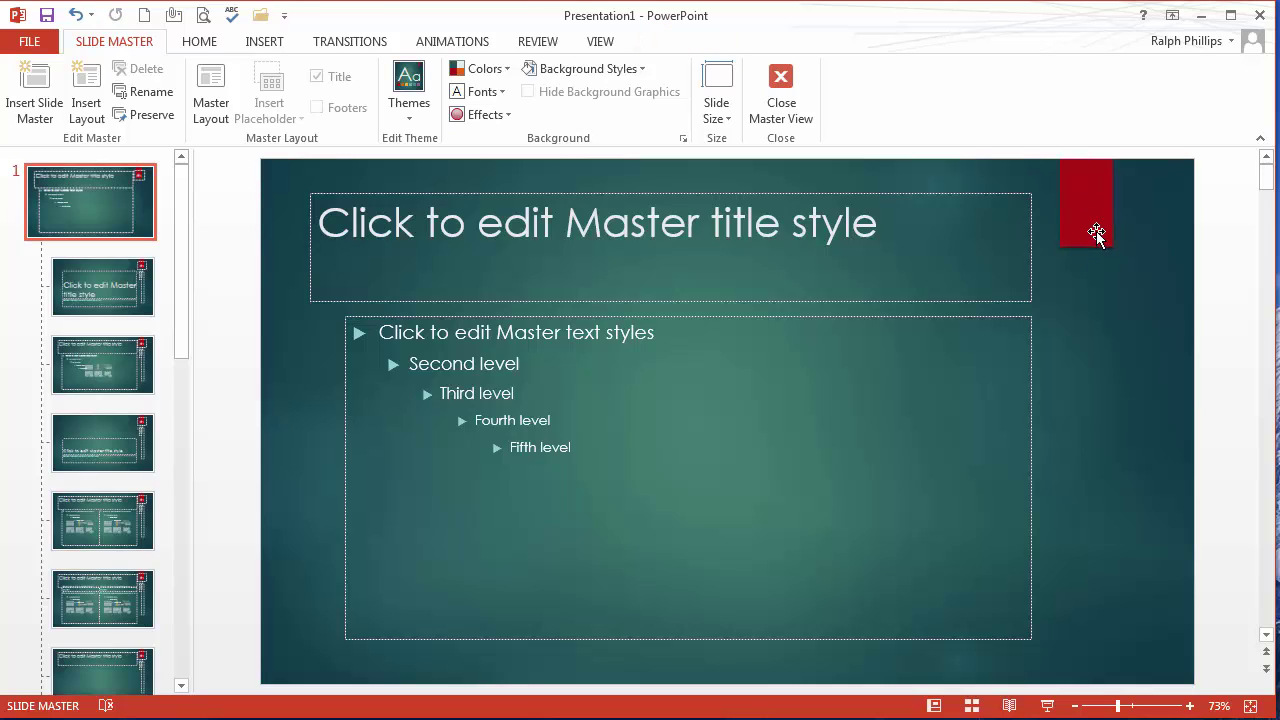
click(1093, 216)
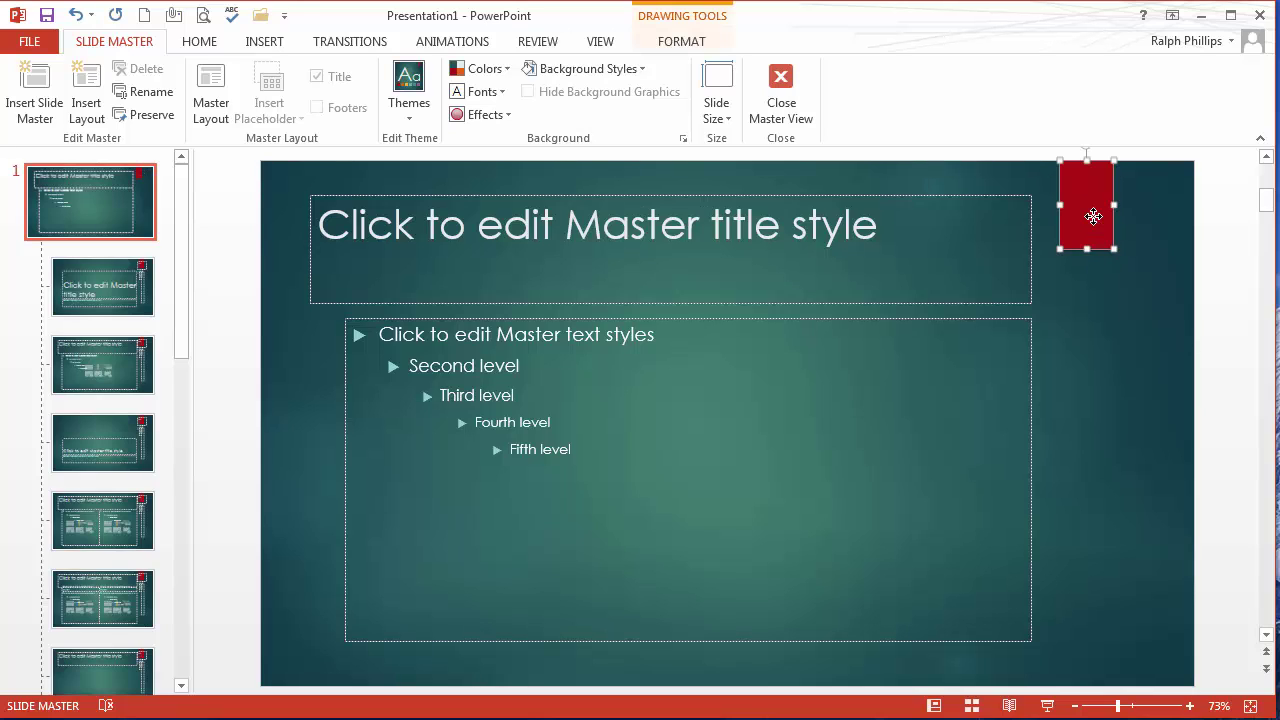
key(Delete)
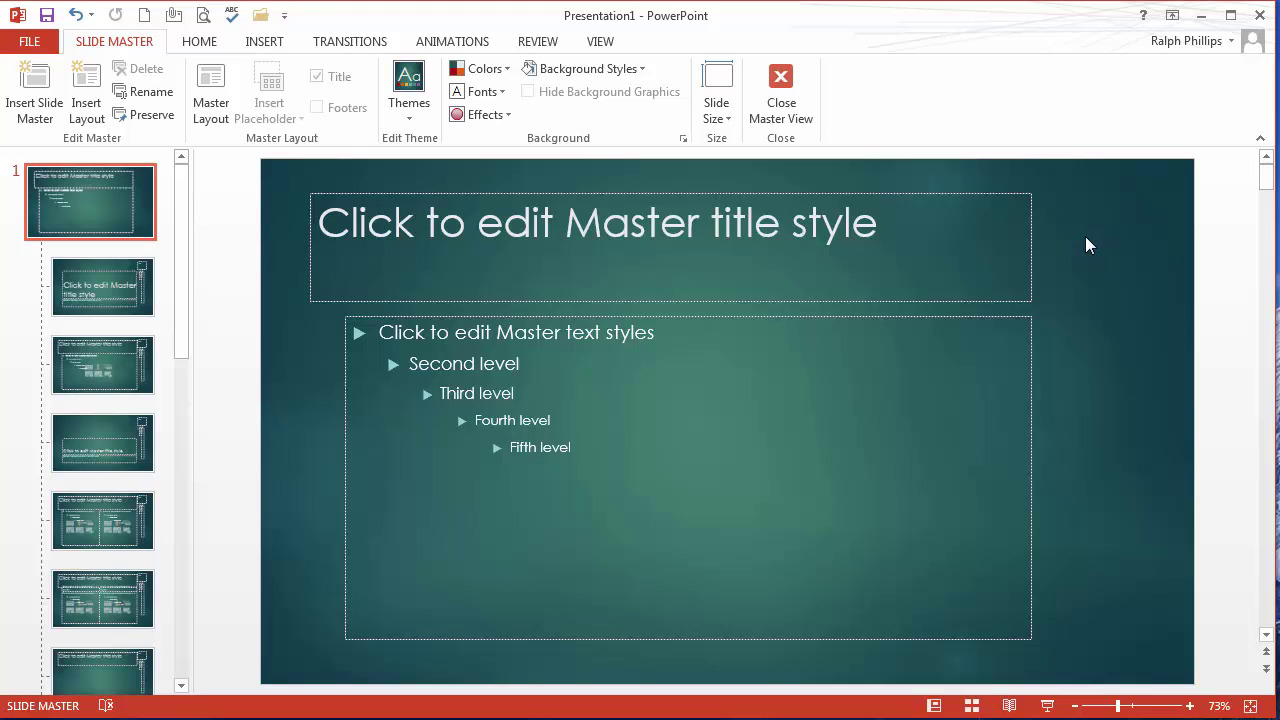
Widen the master title and body placeholders rightward into the space the red bar left.
click(1031, 277)
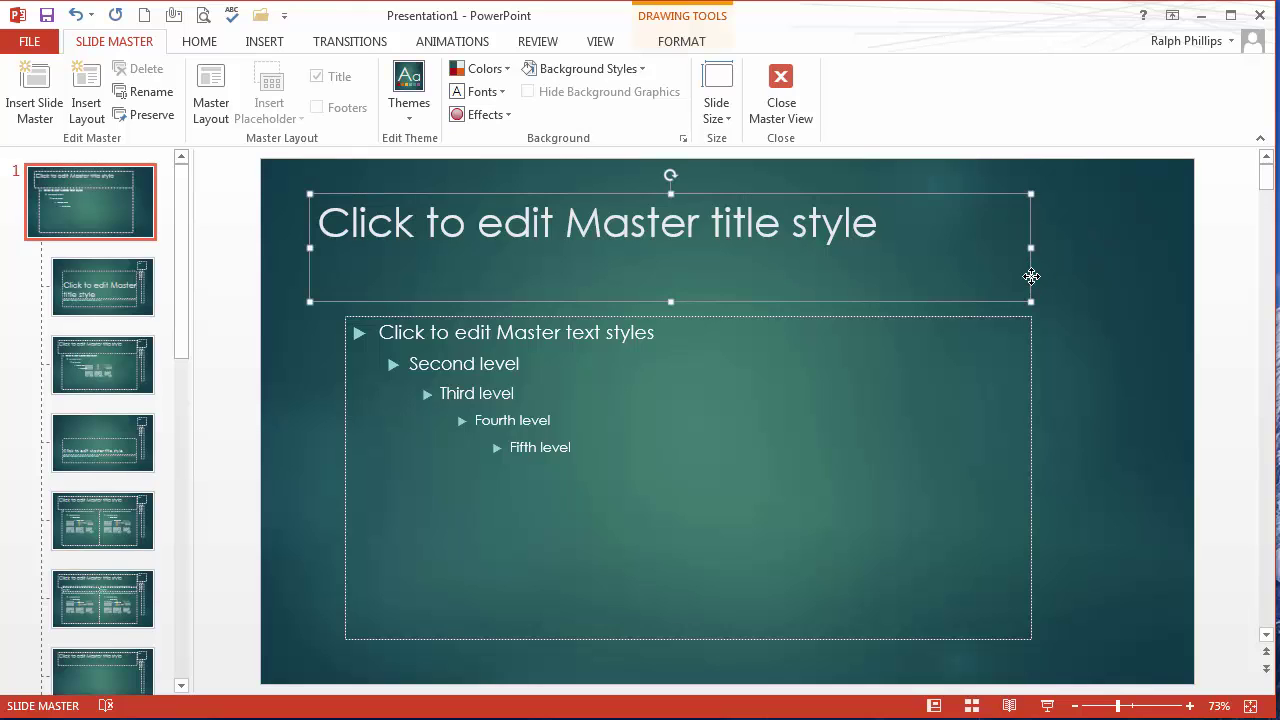
drag(1032, 245, 1128, 248)
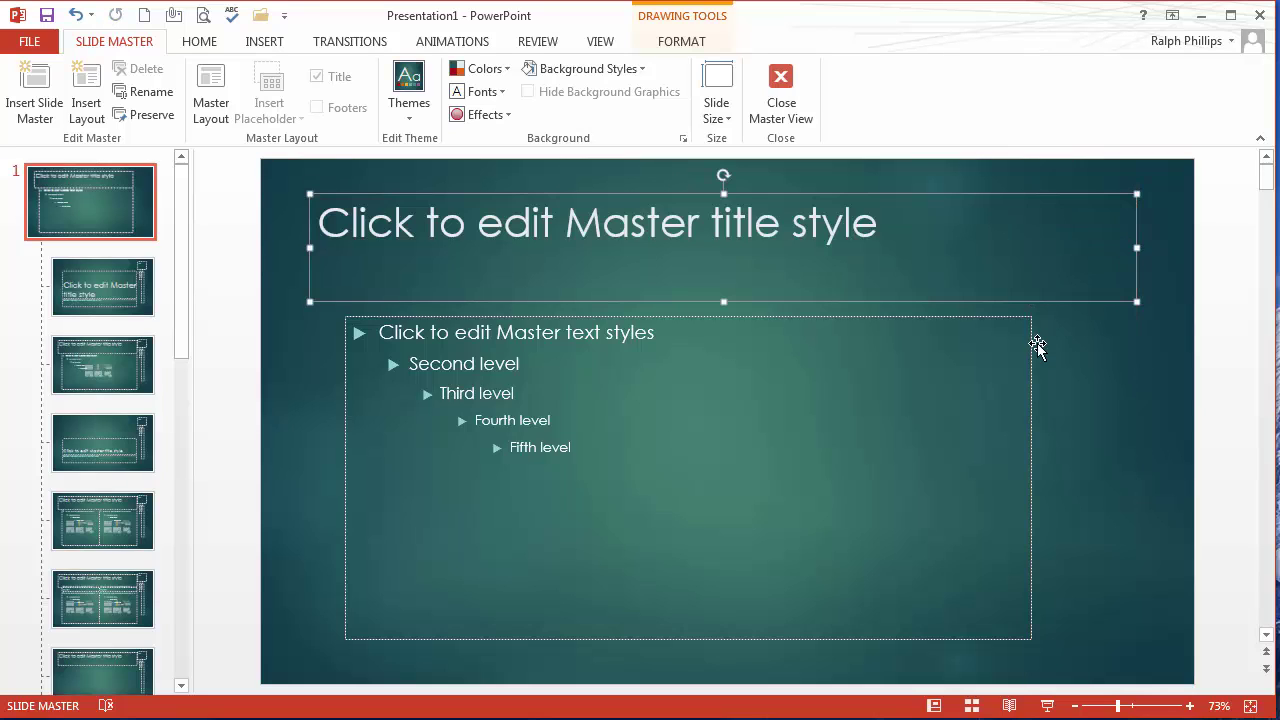
click(1032, 349)
drag(1030, 476, 1136, 476)
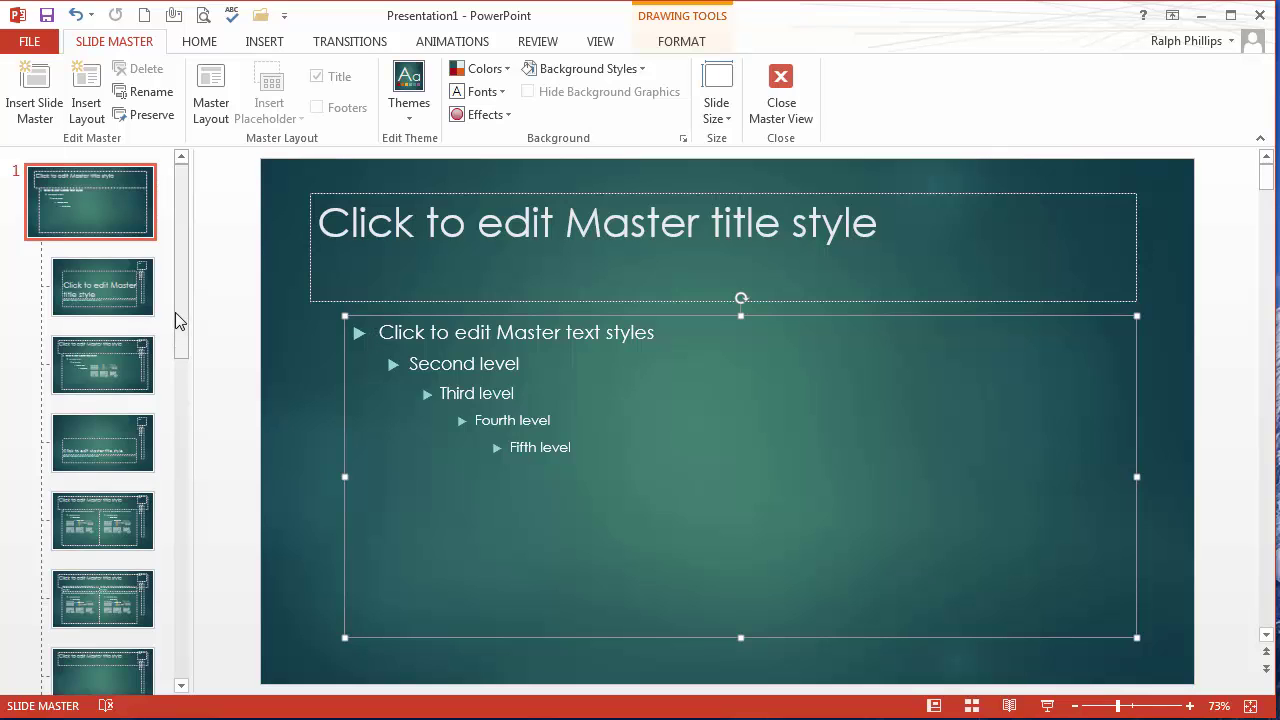
scroll(181, 321, down, 1)
click(112, 496)
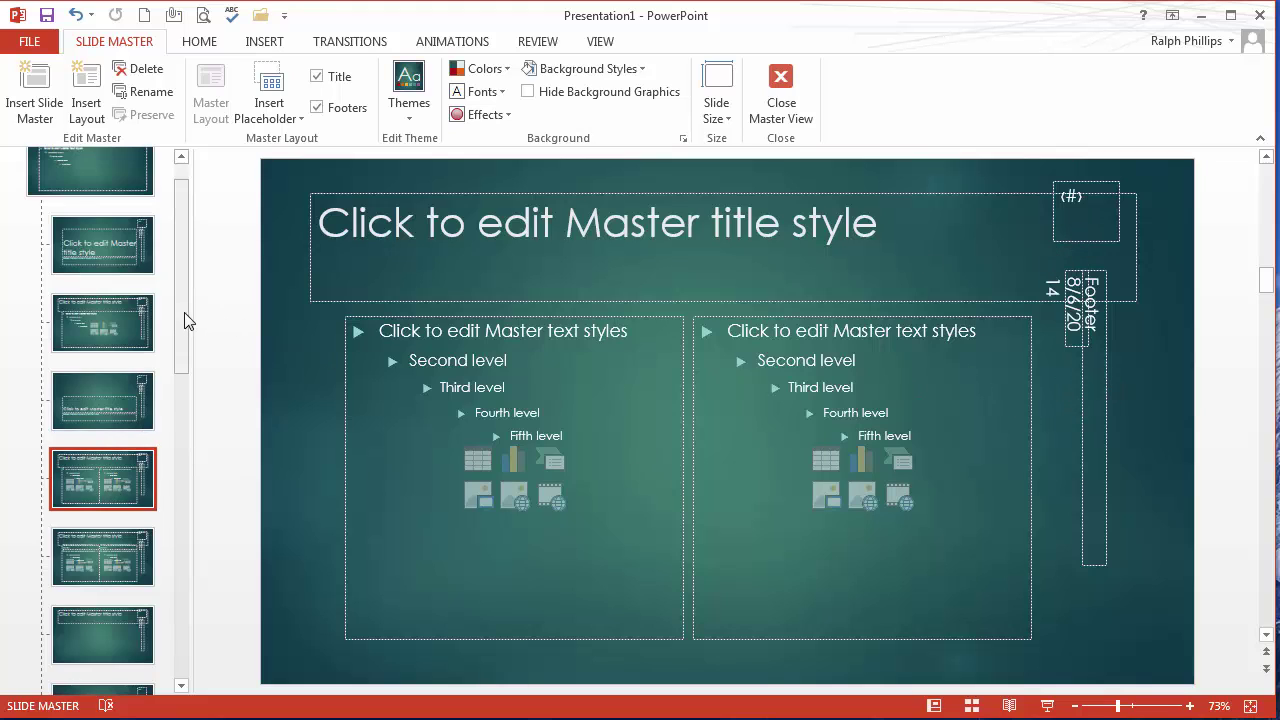
scroll(193, 266, up, 1)
Close Master View and check that slides 1–3 no longer show the red bar.
click(100, 224)
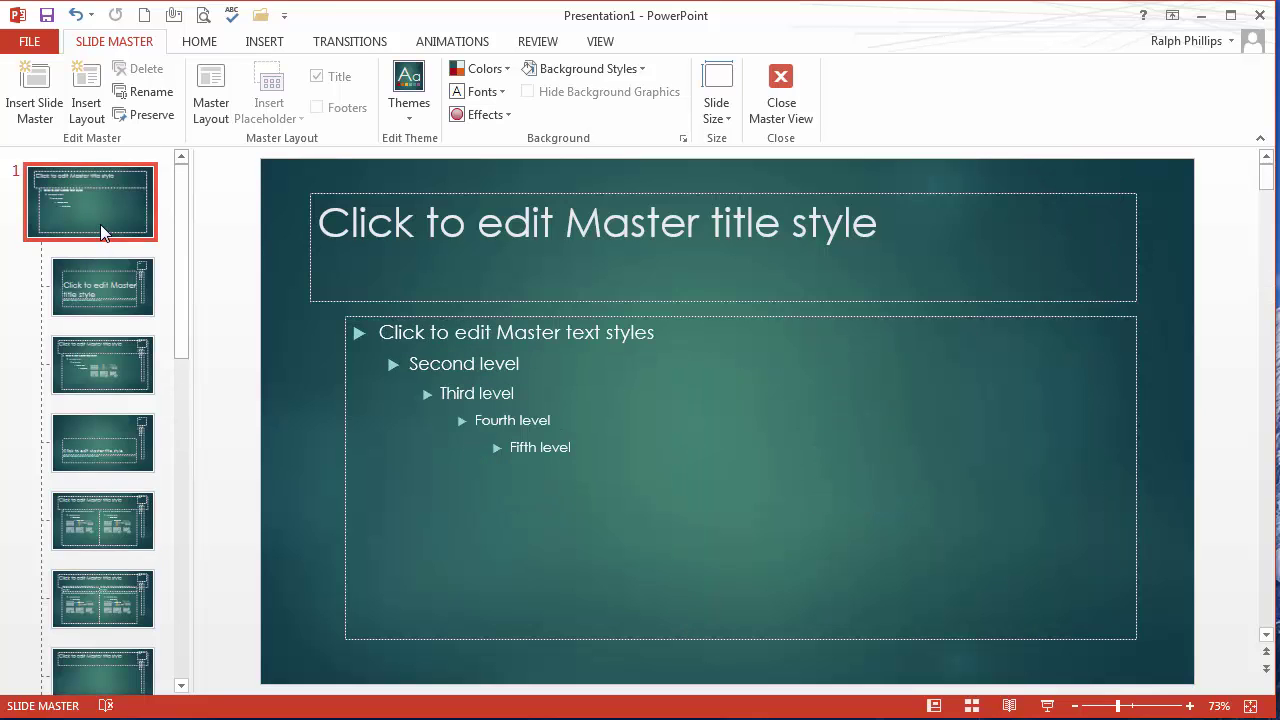
click(781, 90)
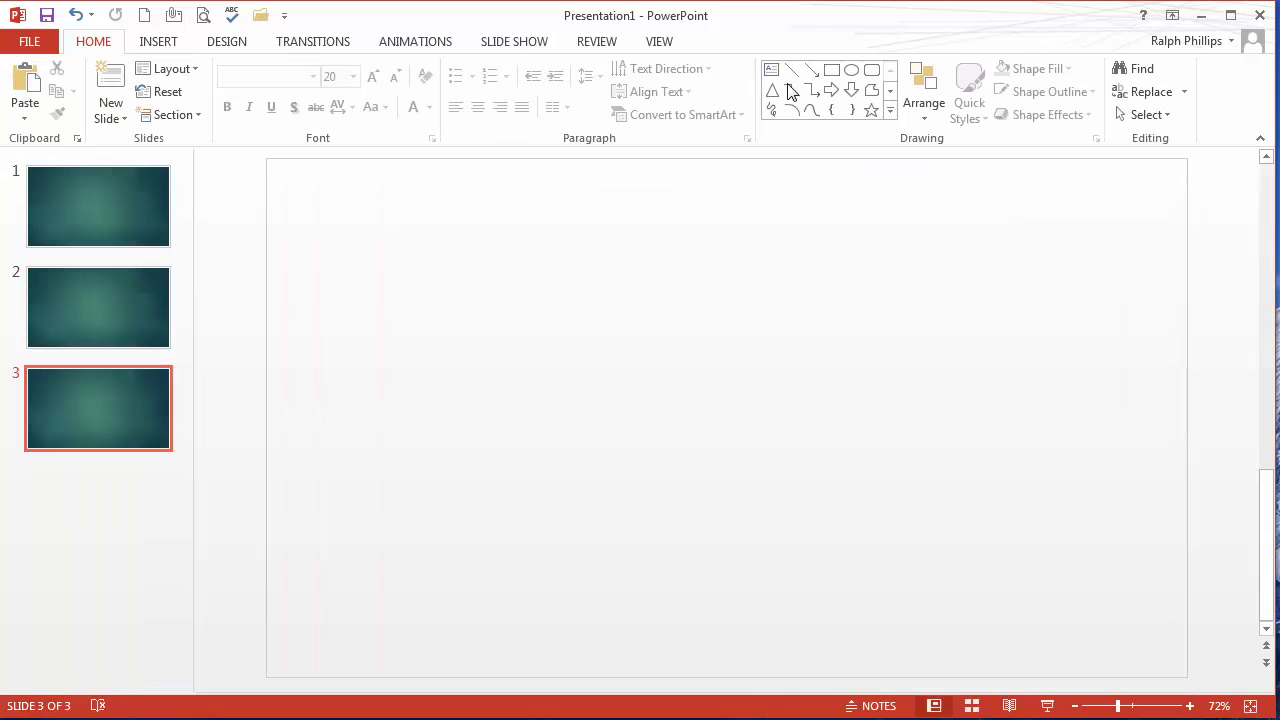
click(114, 327)
click(146, 229)
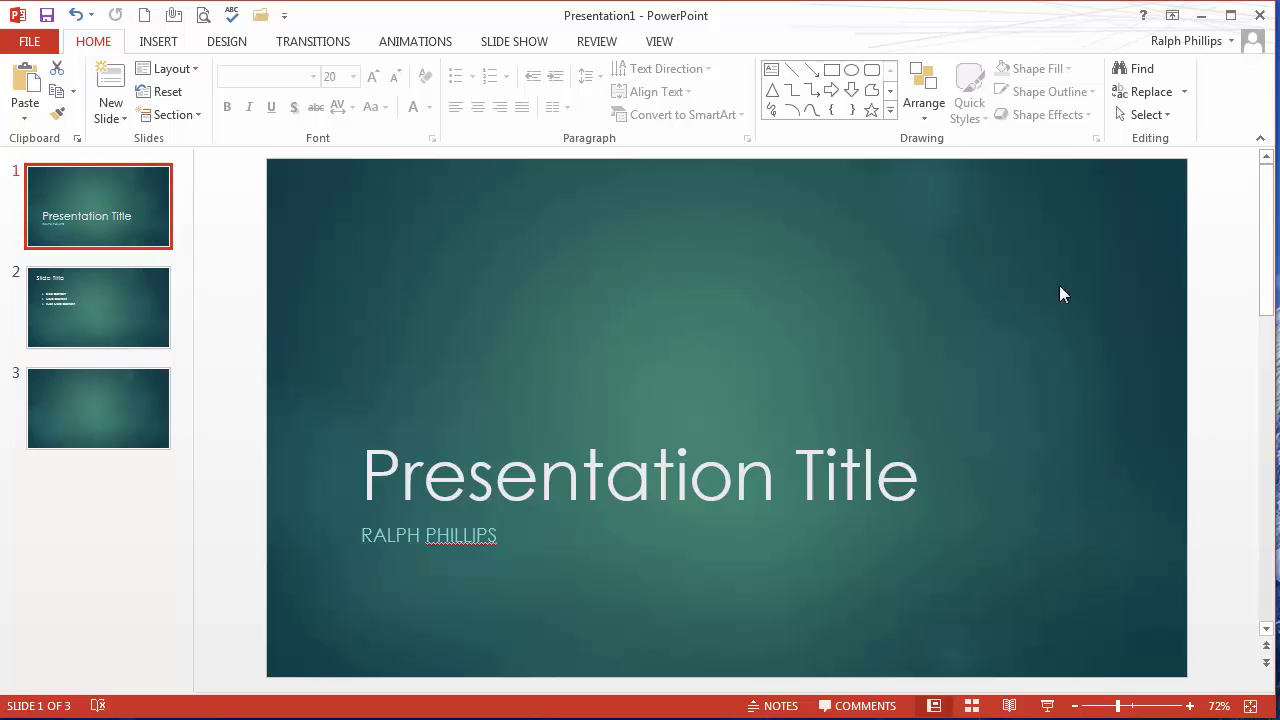
click(148, 403)
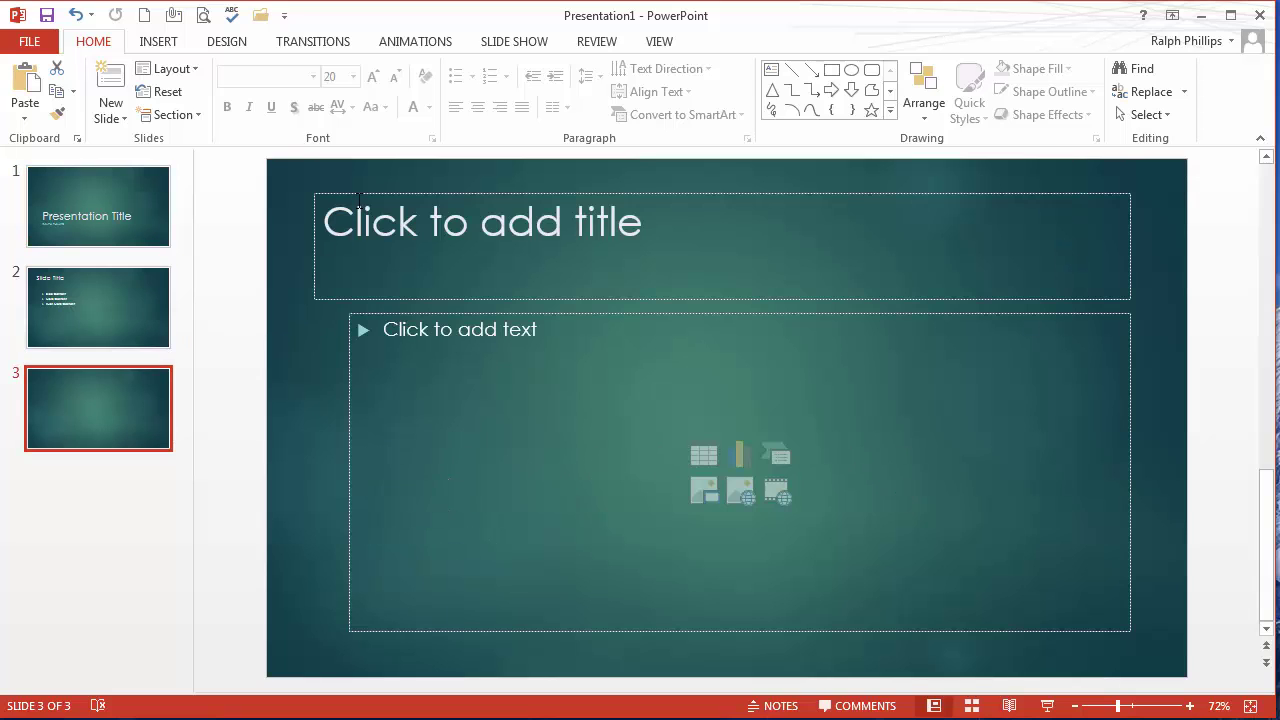
click(664, 42)
In Slide Master, delete the Two Content layout's rotated date and footer placeholders.
click(256, 92)
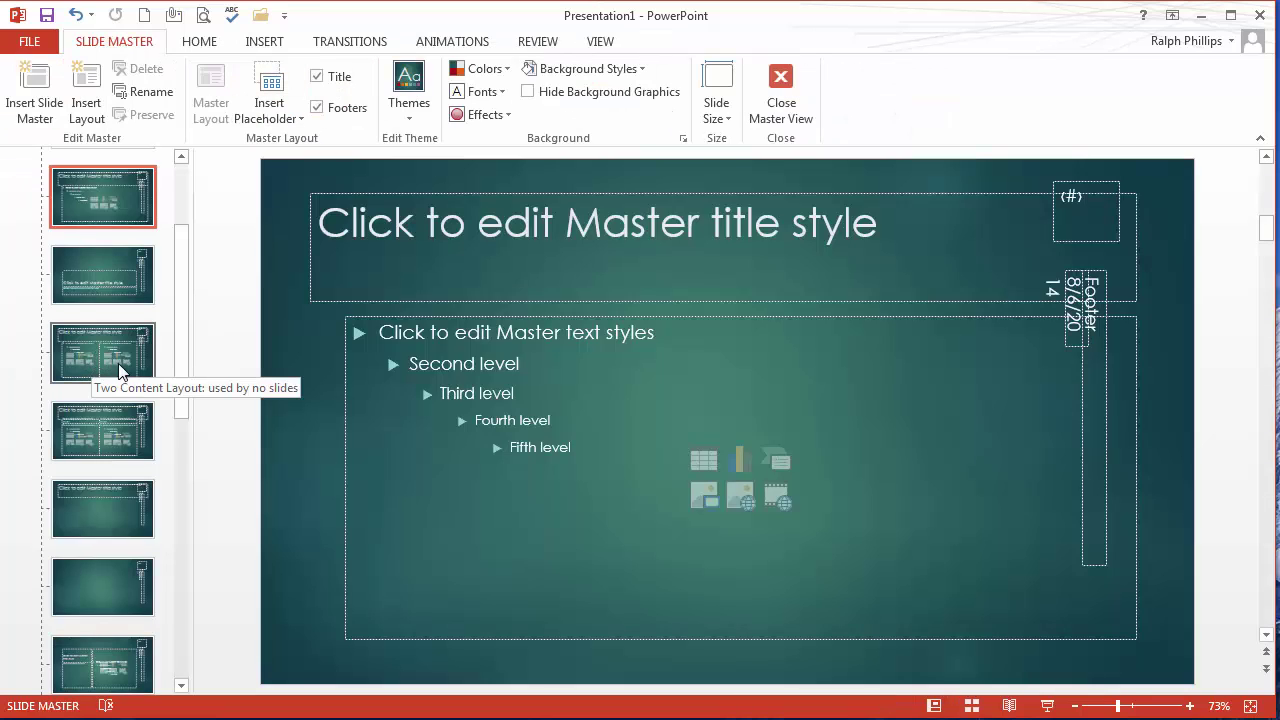
click(114, 392)
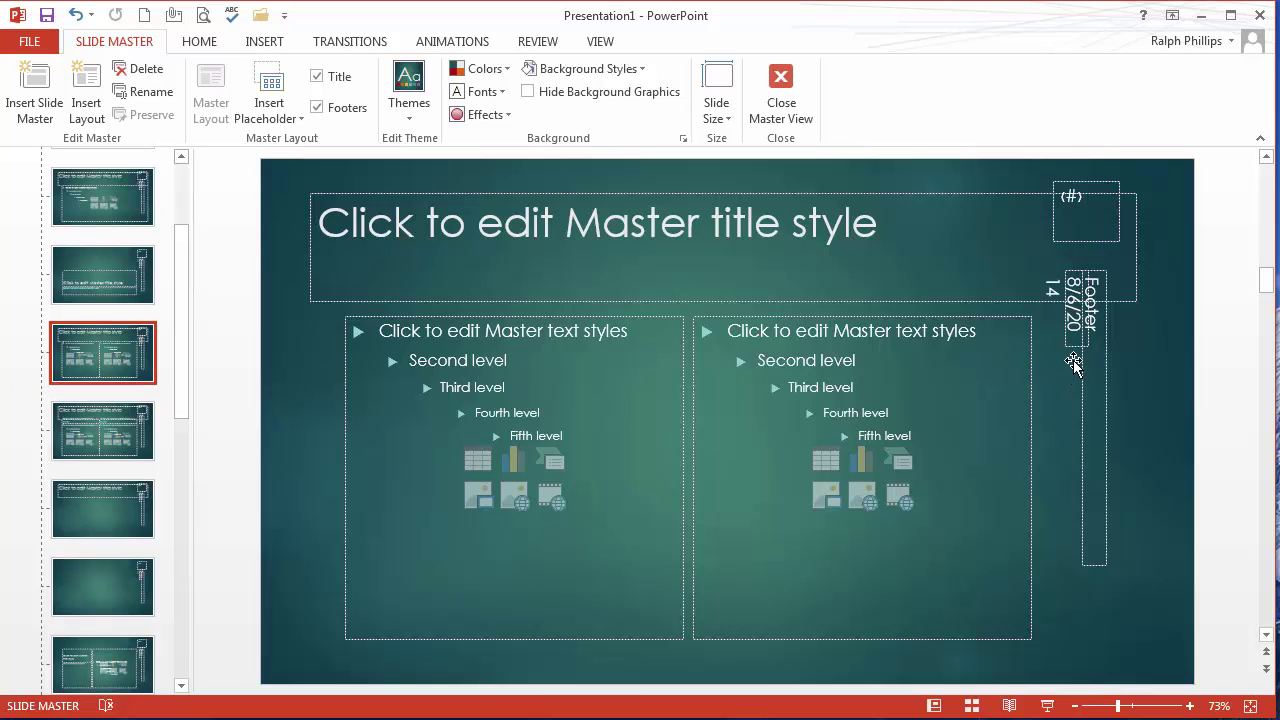
drag(183, 263, 185, 205)
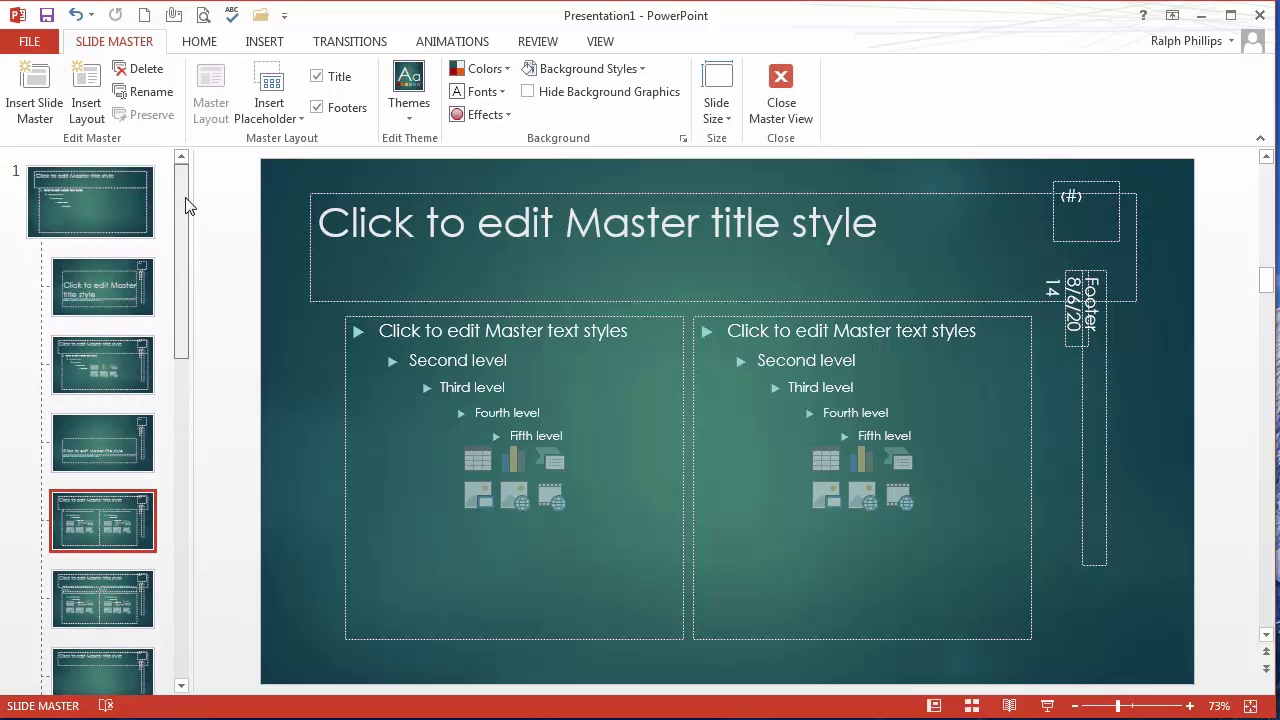
click(1068, 346)
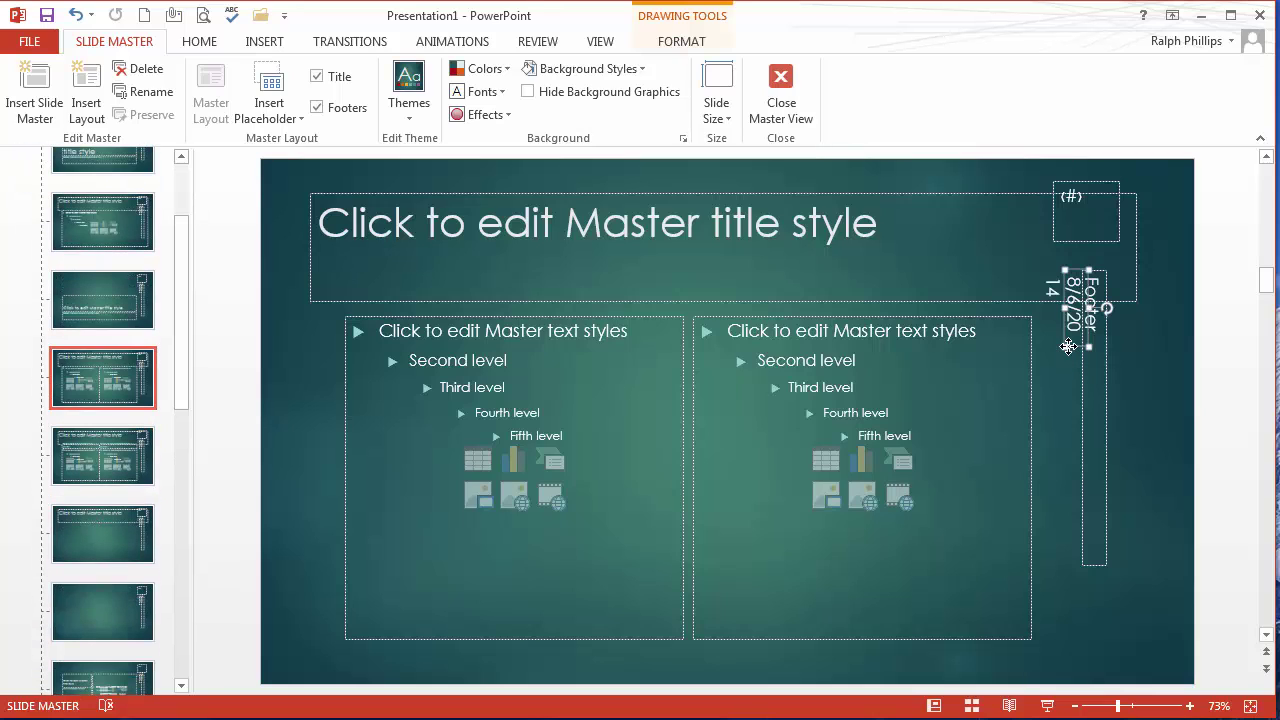
key(Delete)
click(1107, 357)
key(Delete)
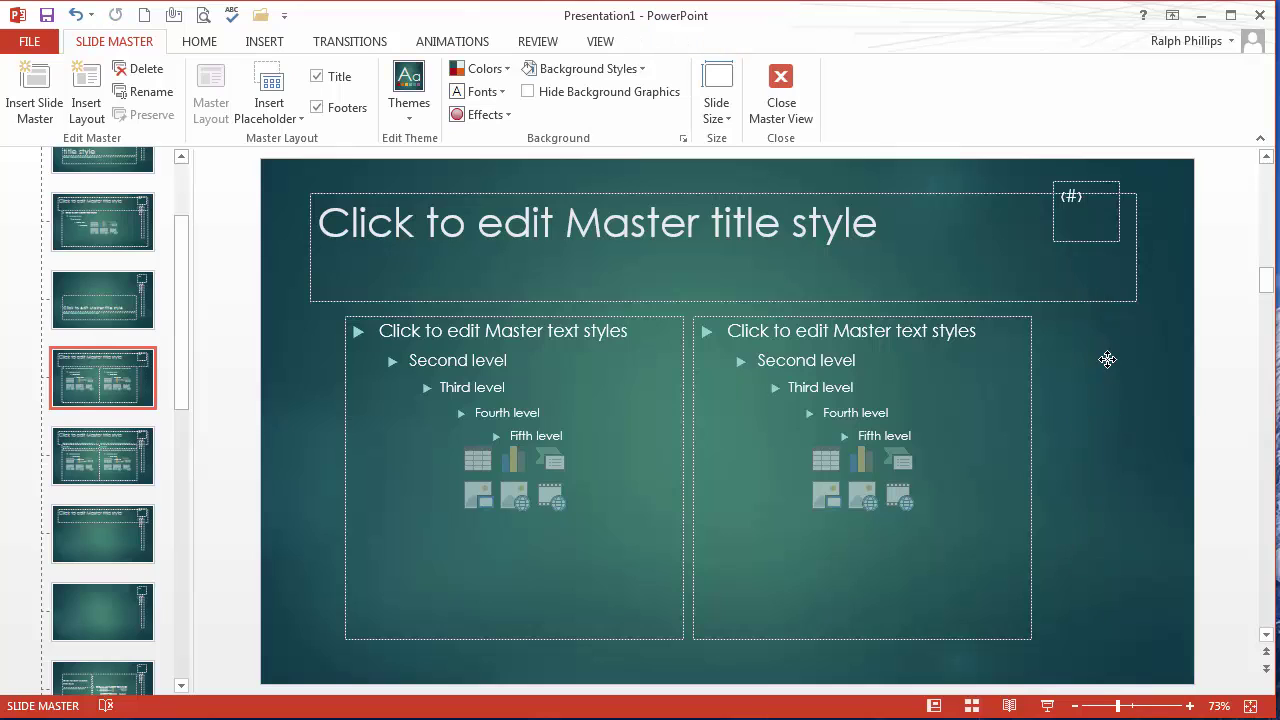
click(1074, 242)
Remove the slide-number box and widen both content boxes, aligning the right one with the title.
key(Delete)
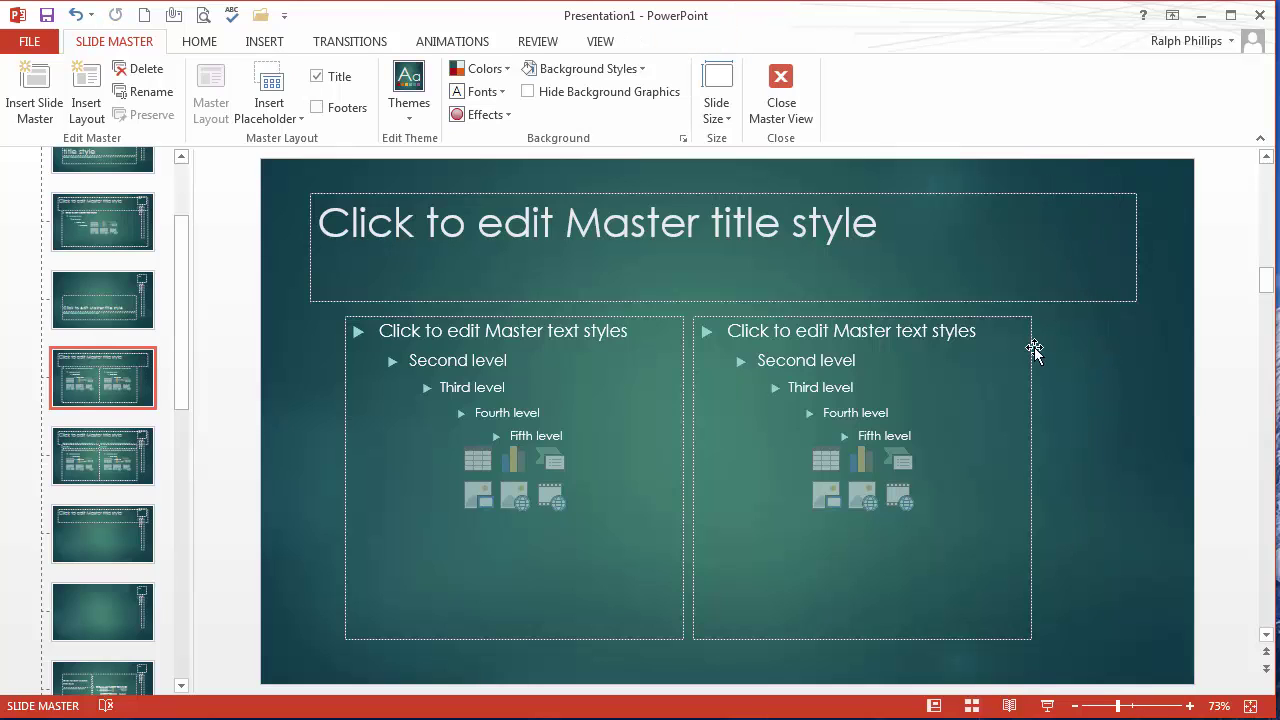
click(1031, 405)
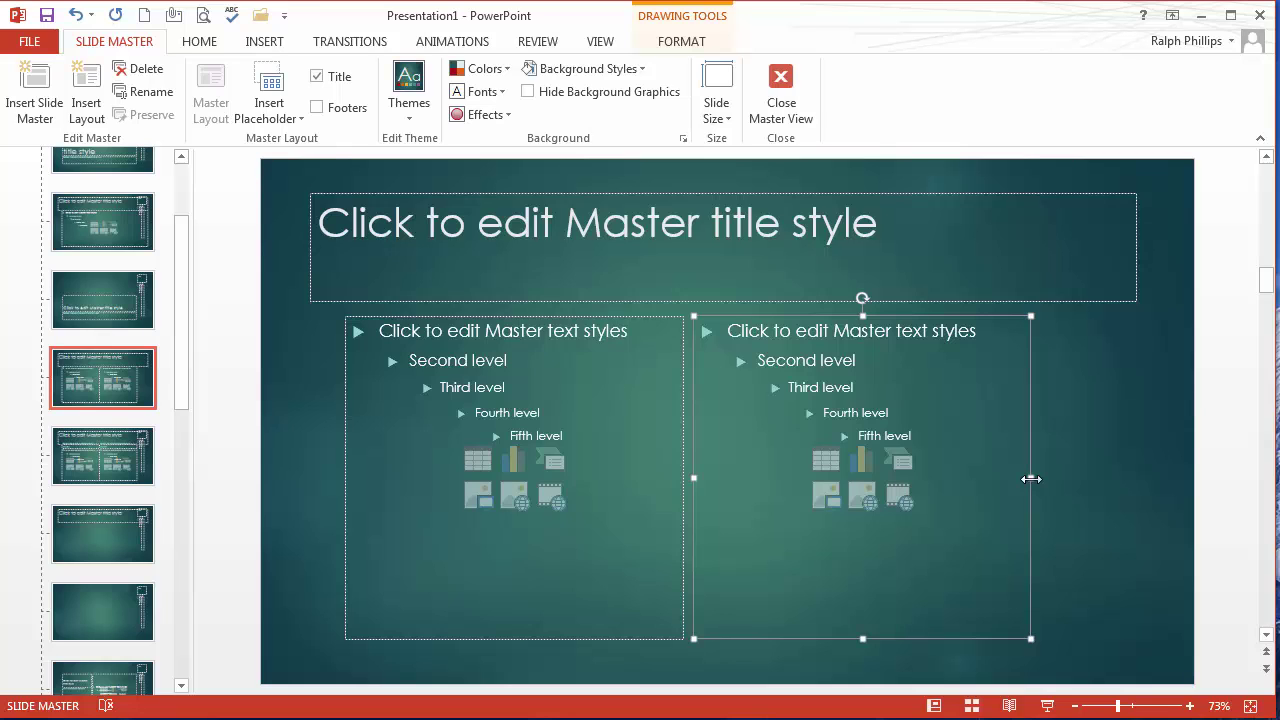
drag(1031, 479, 1137, 478)
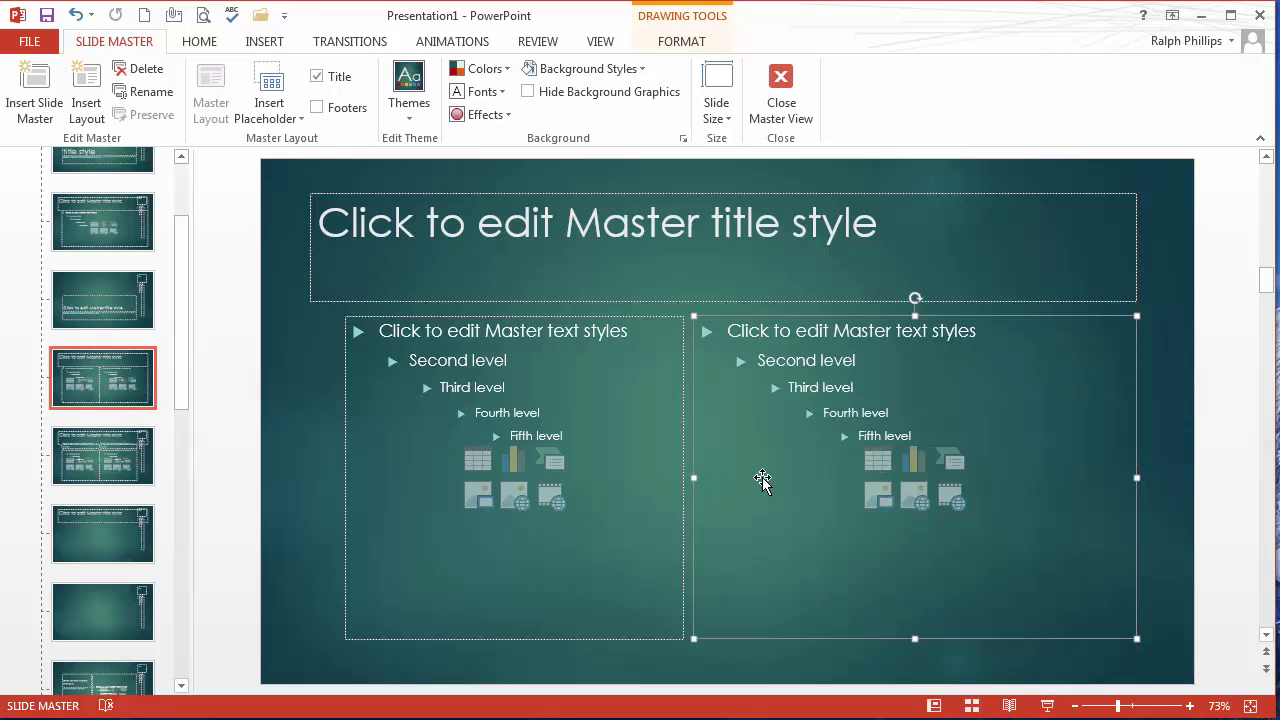
drag(695, 478, 784, 478)
click(681, 470)
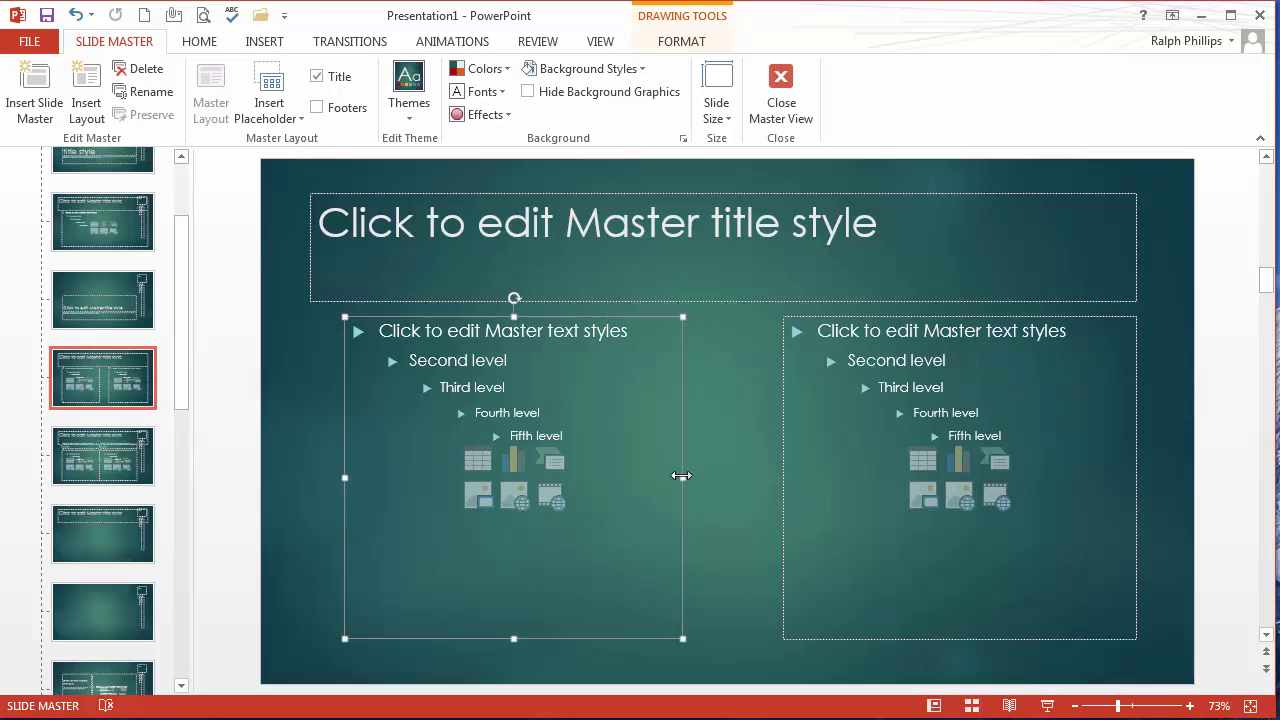
drag(683, 478, 749, 478)
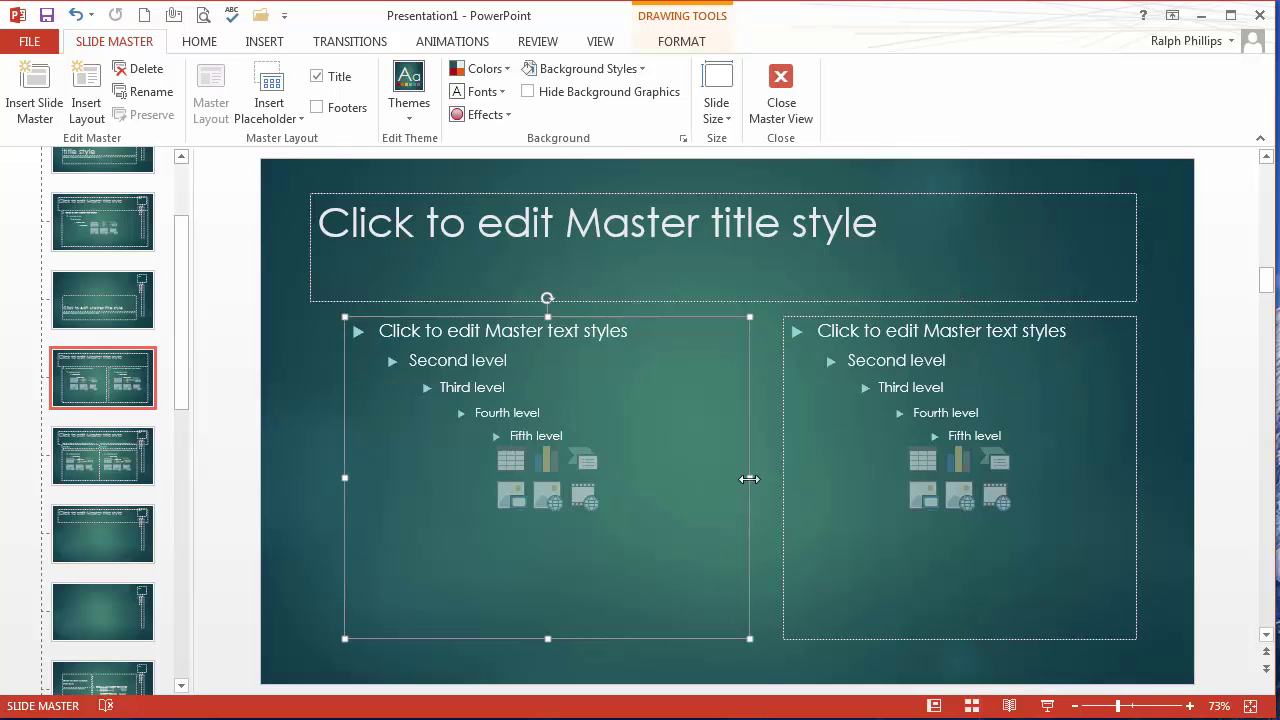
click(763, 666)
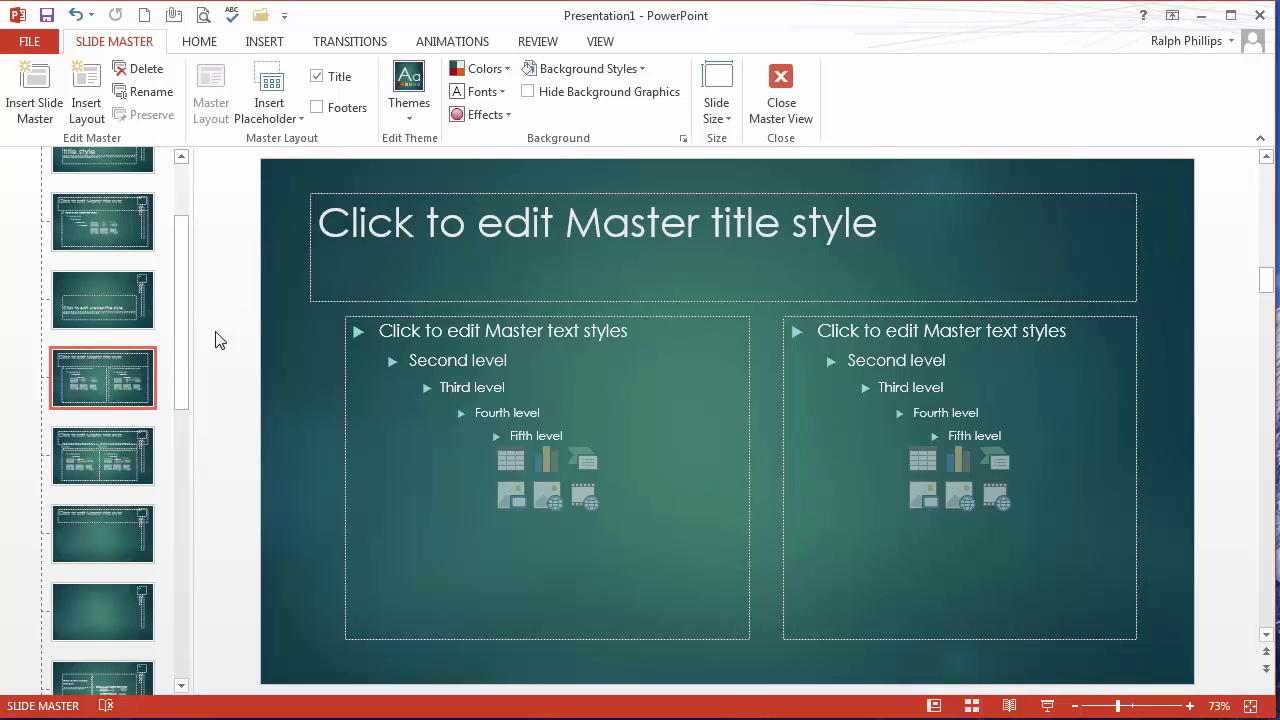
Look over the Title Only and Blank layouts, ending on Title Only with its footer placeholders.
click(115, 542)
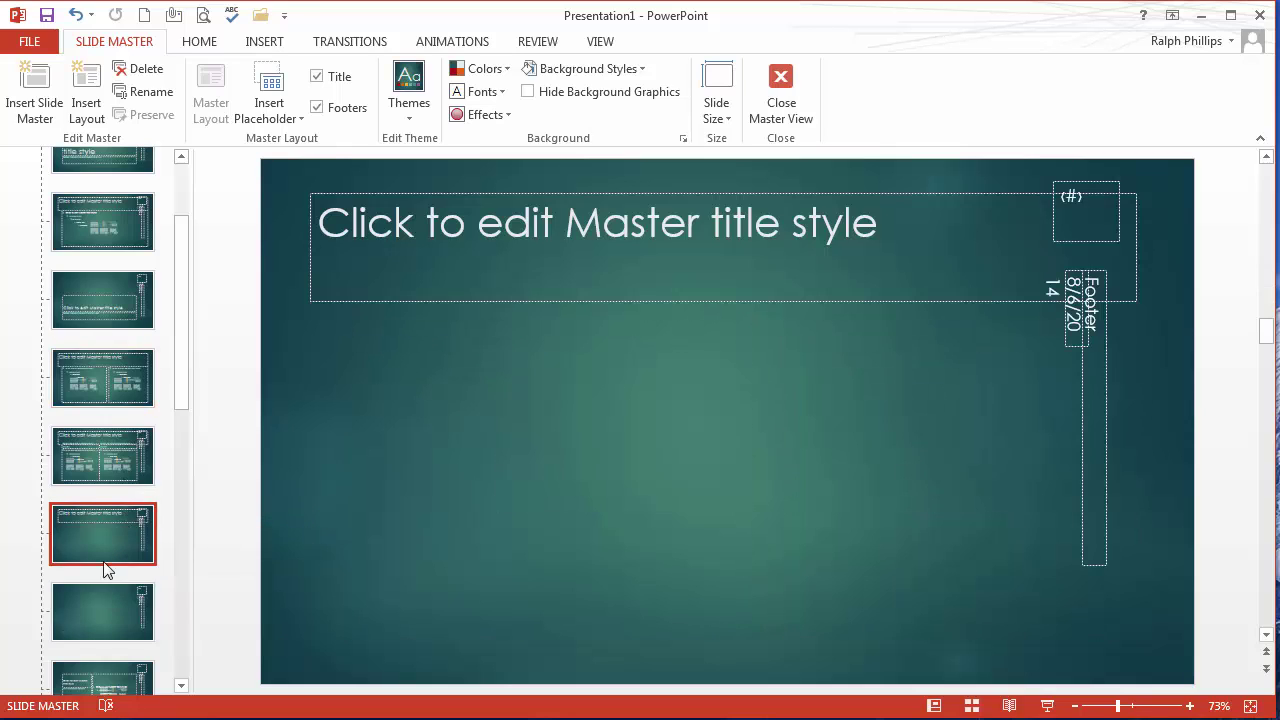
click(101, 601)
click(107, 547)
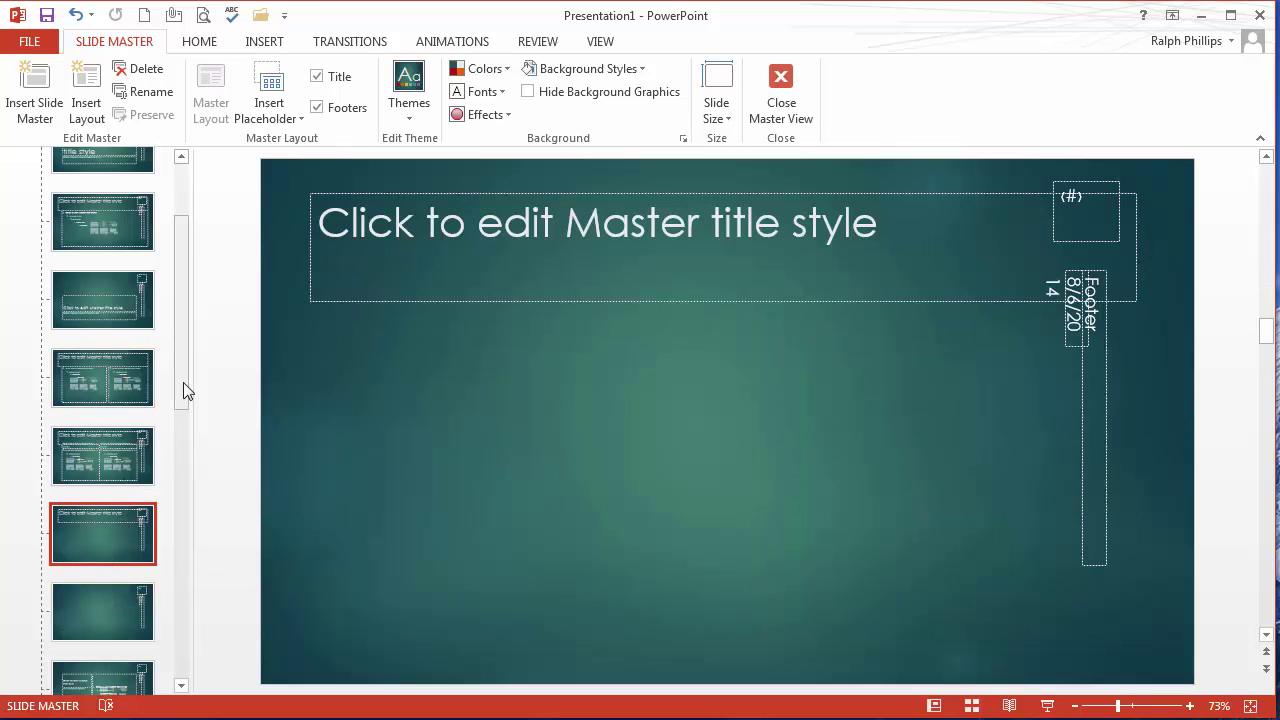
drag(183, 391, 183, 520)
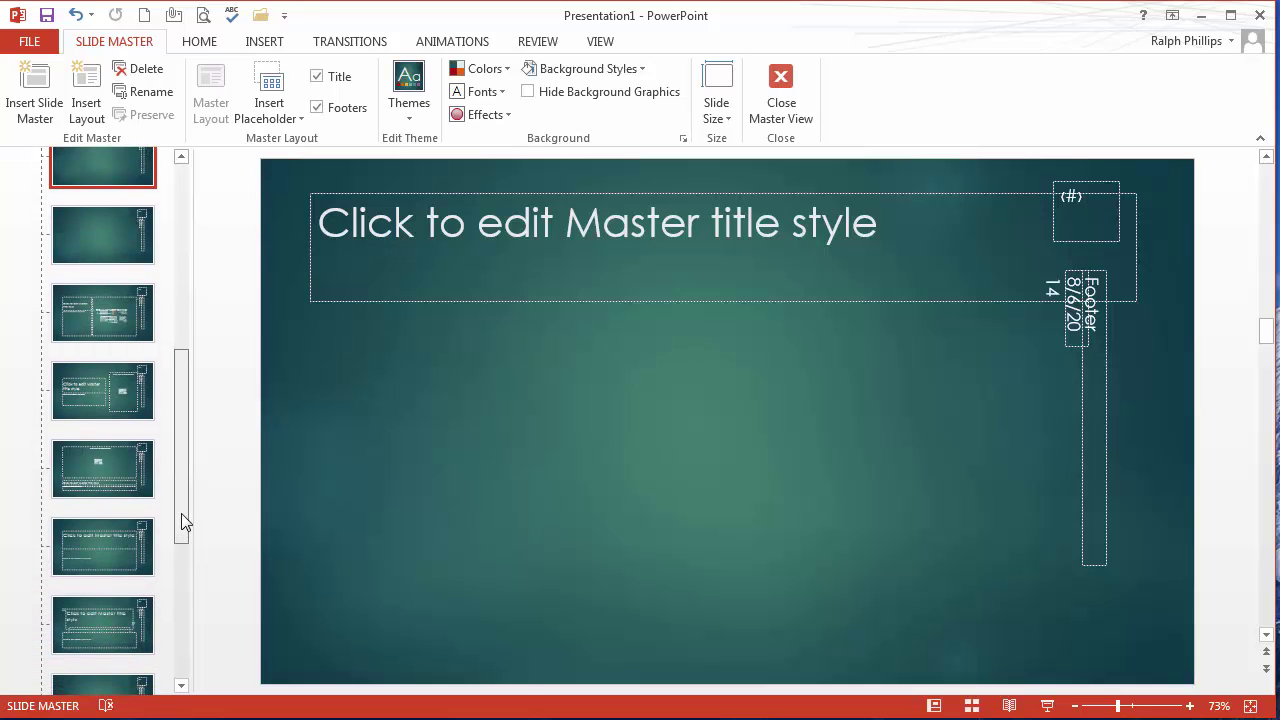
drag(181, 513, 183, 415)
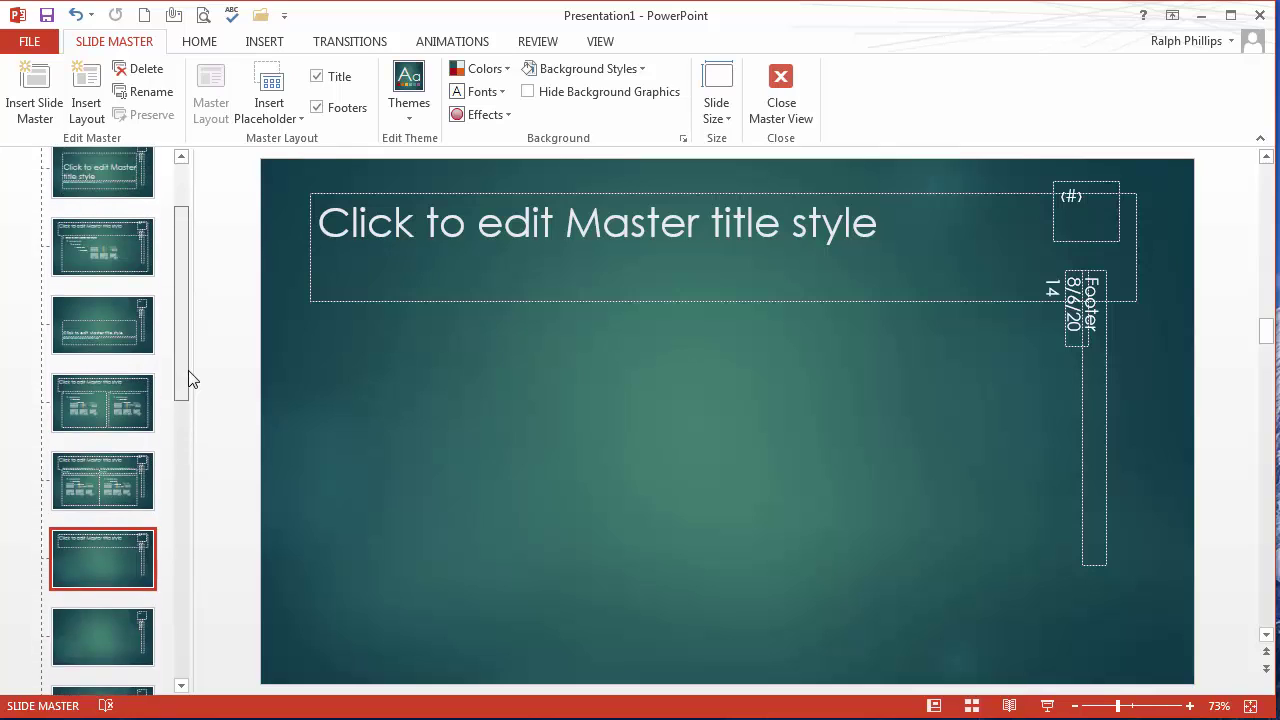
drag(188, 371, 190, 319)
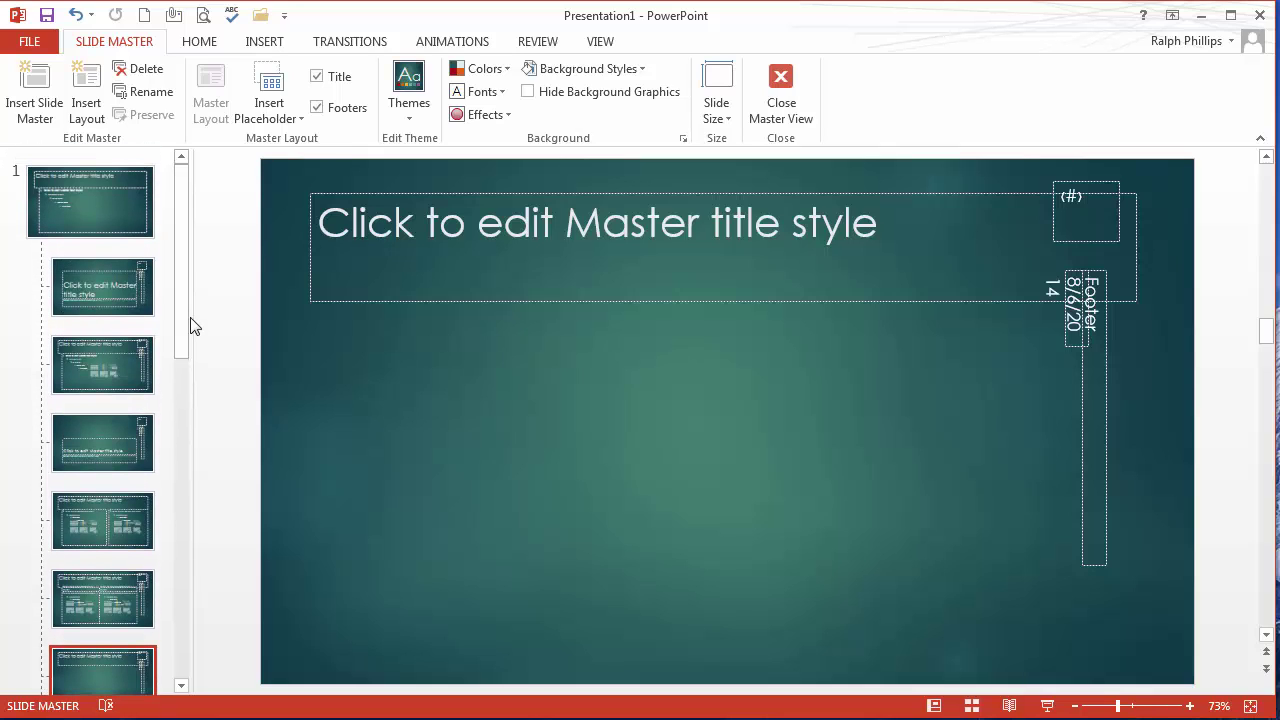
Close Master View to check slide 3, then go back to the View tab.
click(781, 88)
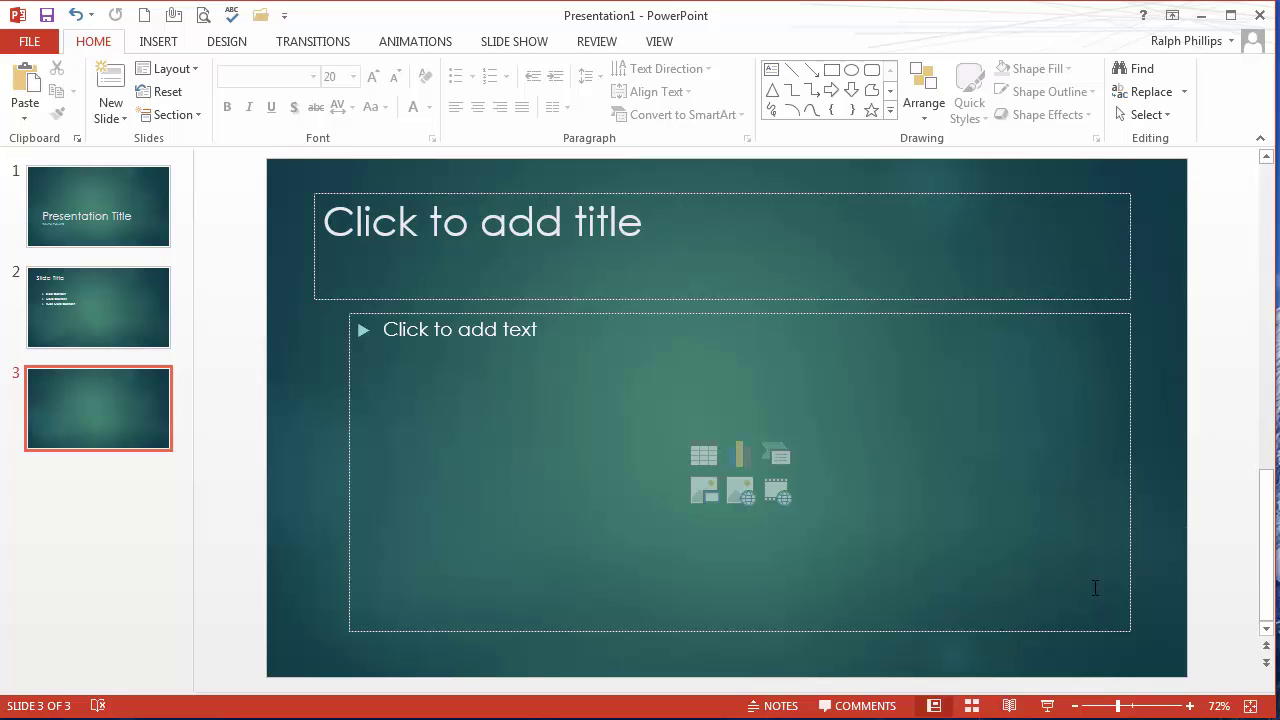
click(662, 42)
Return to the top-level slide master and bring up the Insert Shapes gallery.
click(250, 95)
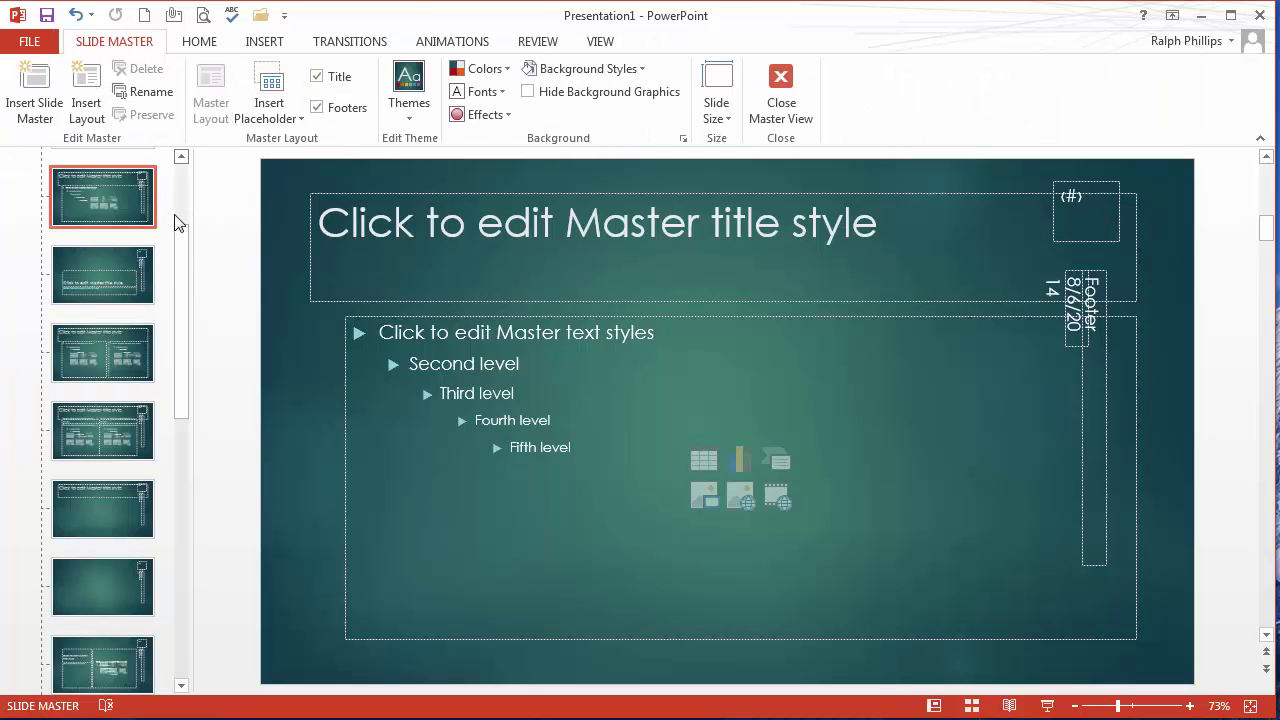
click(112, 226)
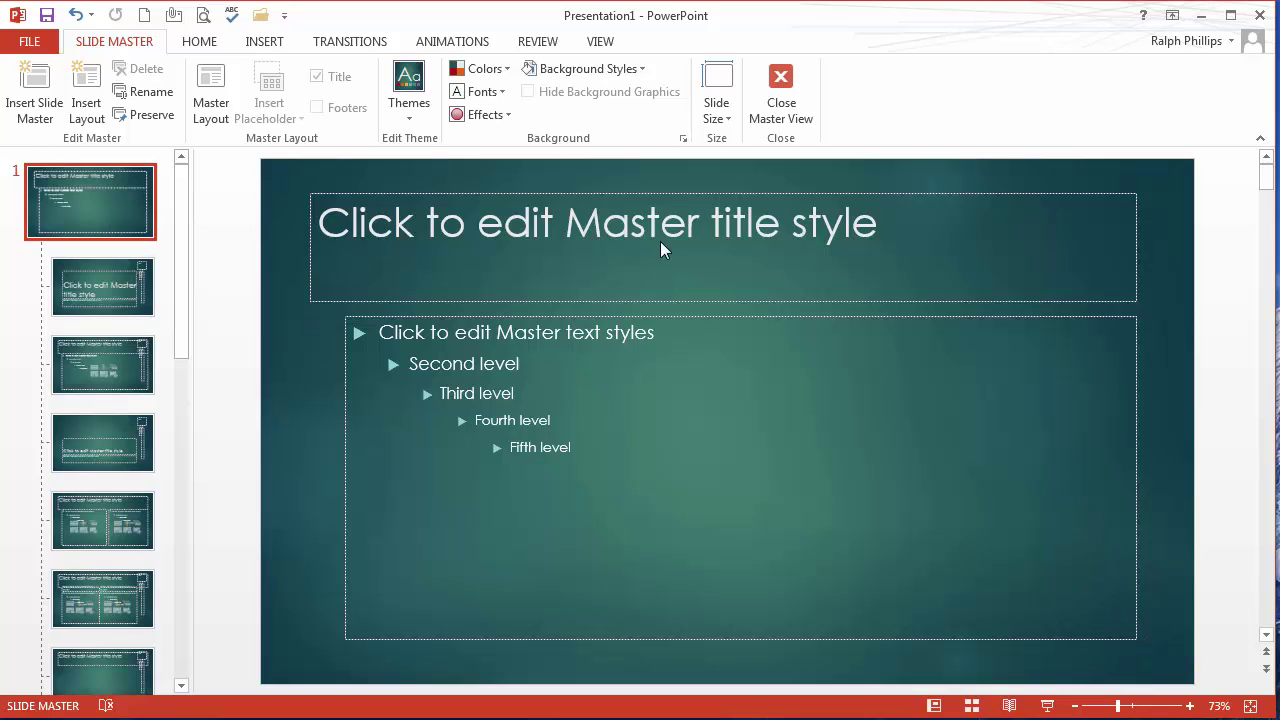
click(264, 45)
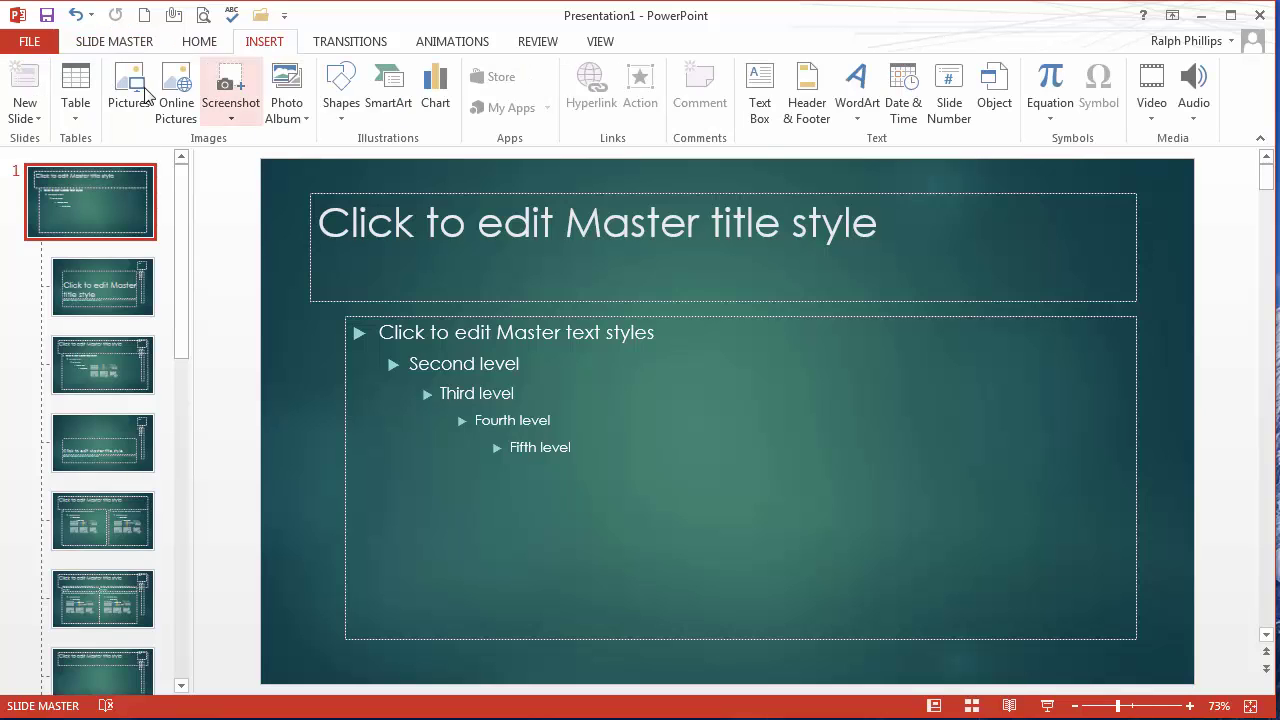
click(341, 115)
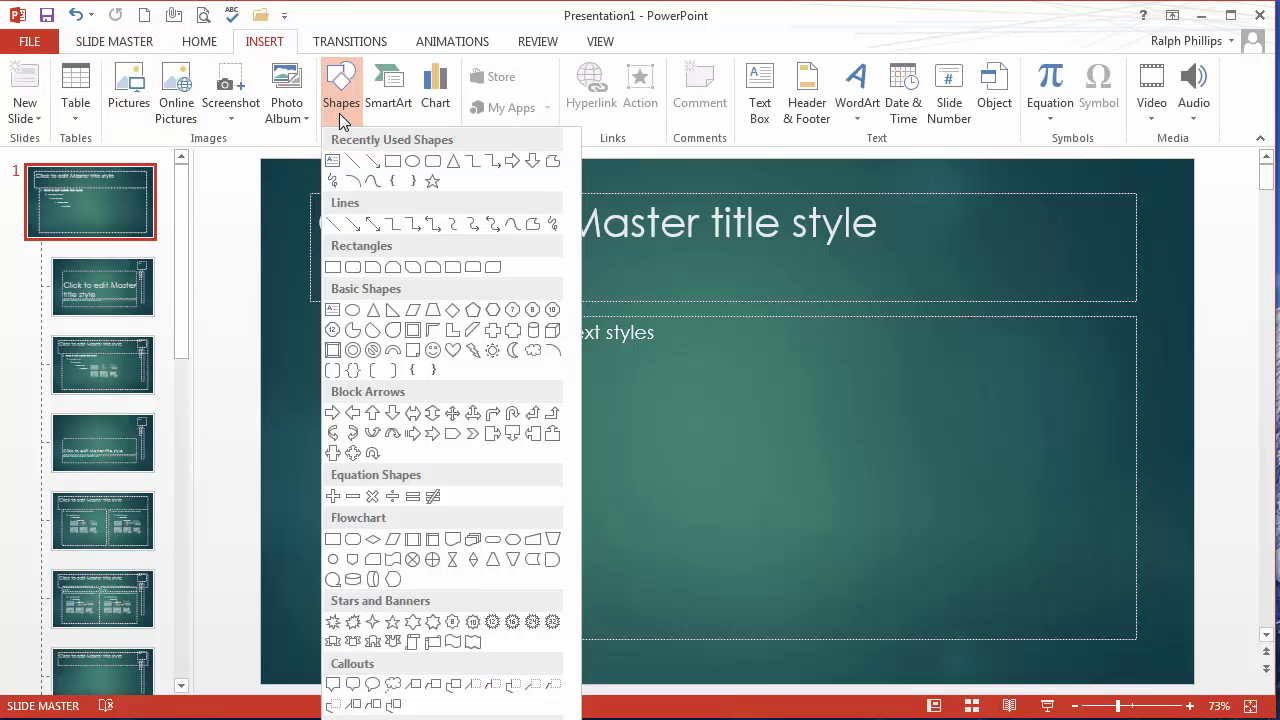
Draw a red Cloud shape, 1.06" by 1.51", in the master's lower-right corner.
click(532, 350)
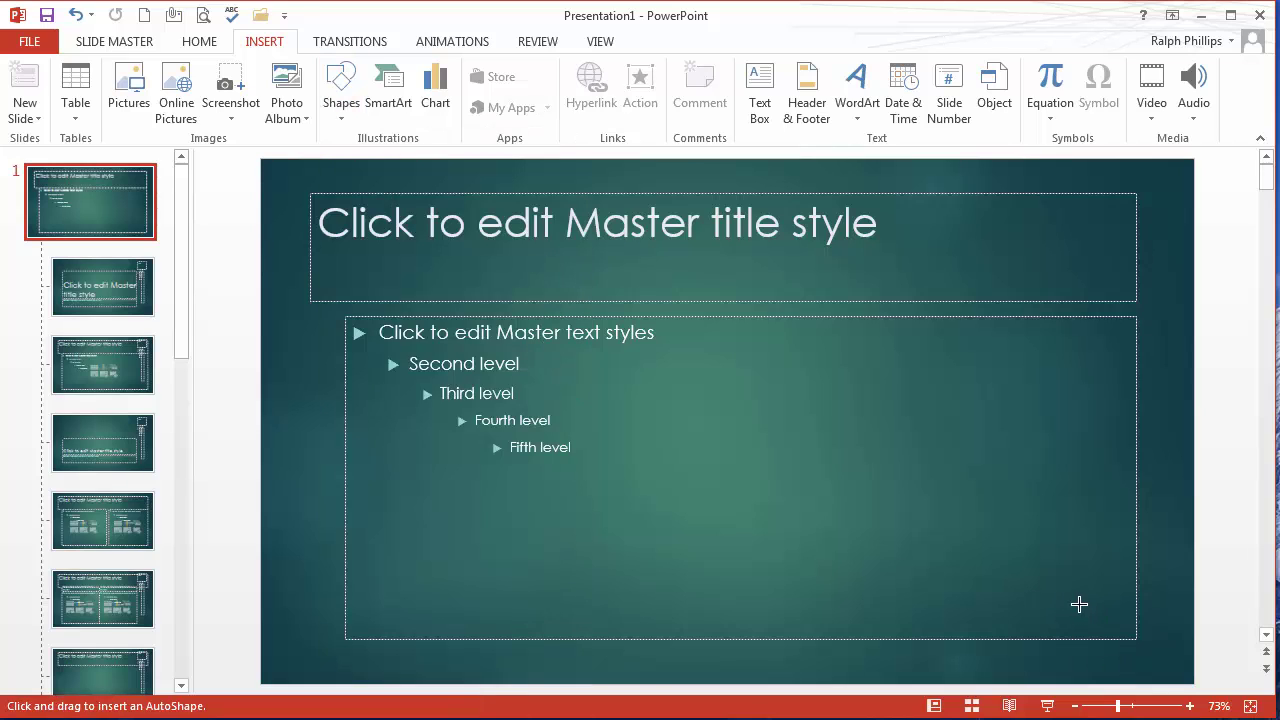
drag(1079, 604, 1168, 666)
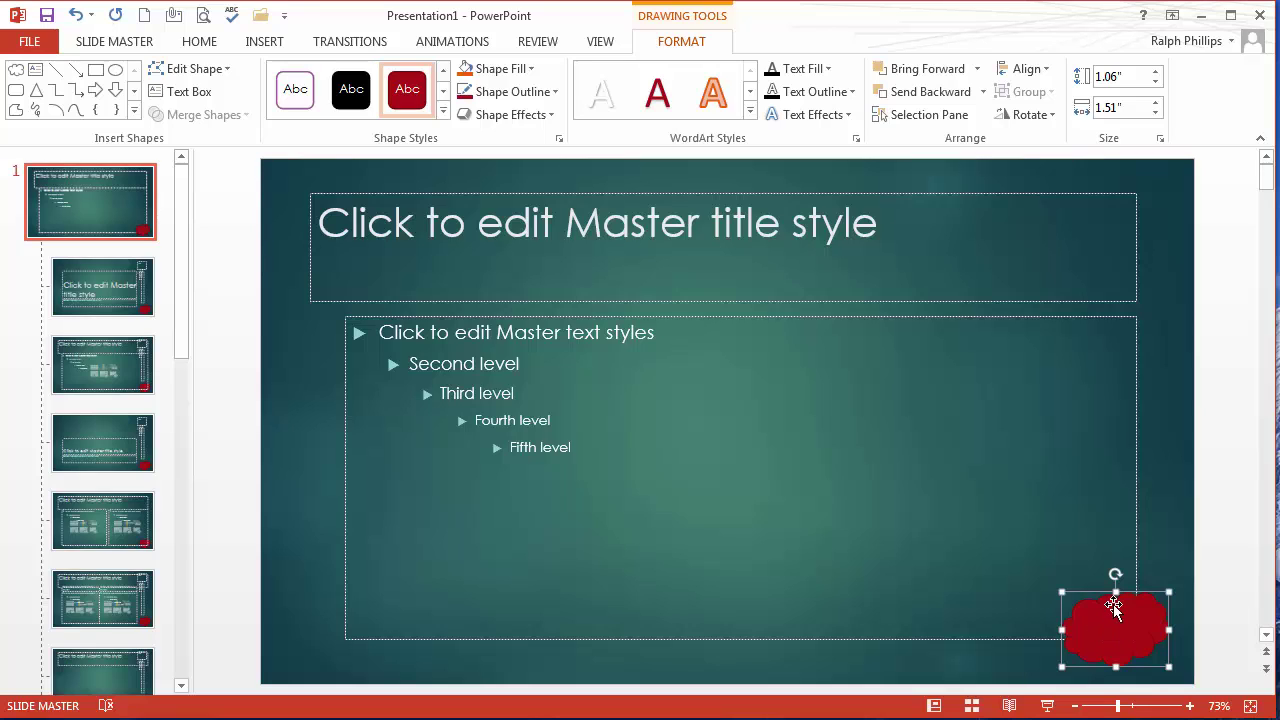
Narrow the master body box and the Two Content right box so they clear the cloud.
click(741, 318)
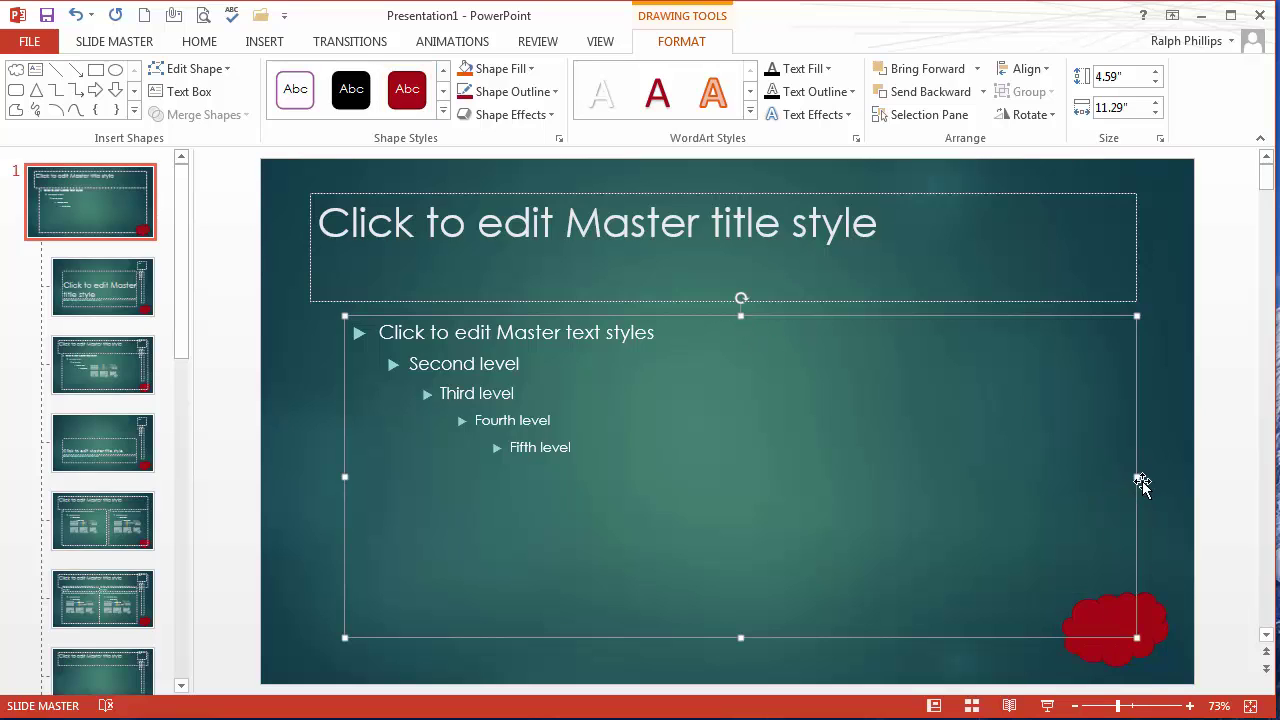
drag(1137, 477, 1043, 494)
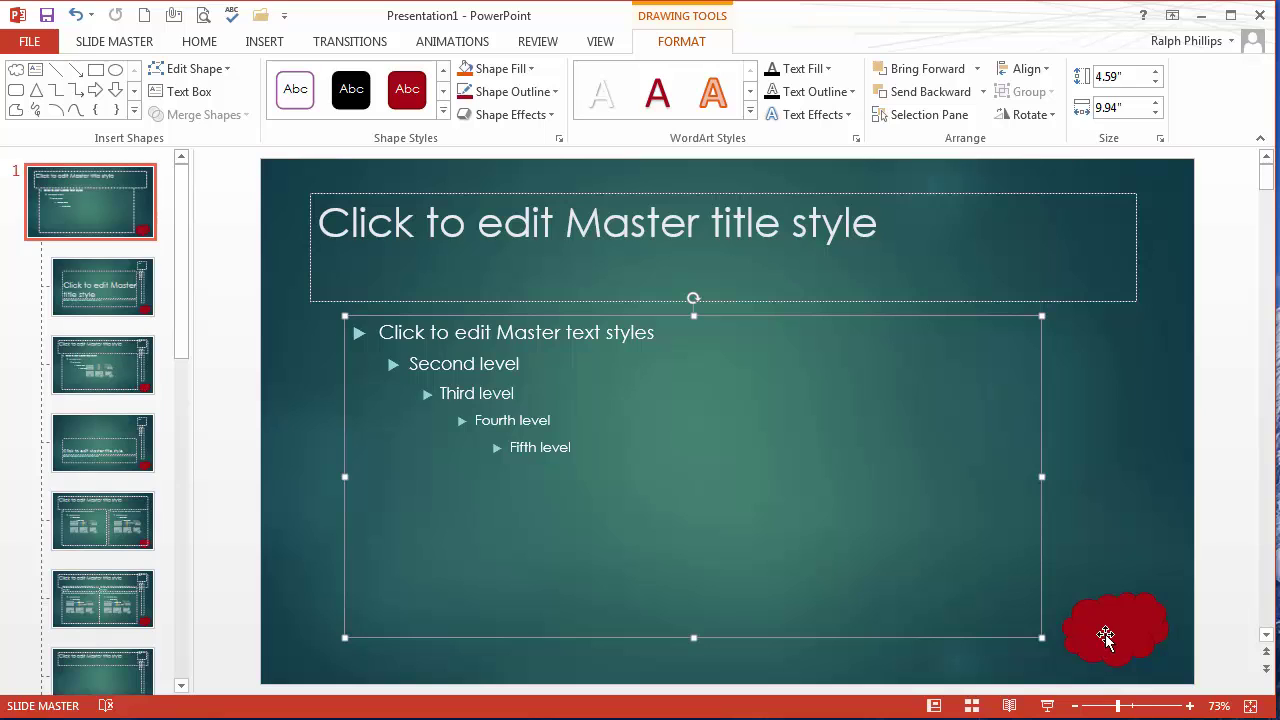
click(105, 301)
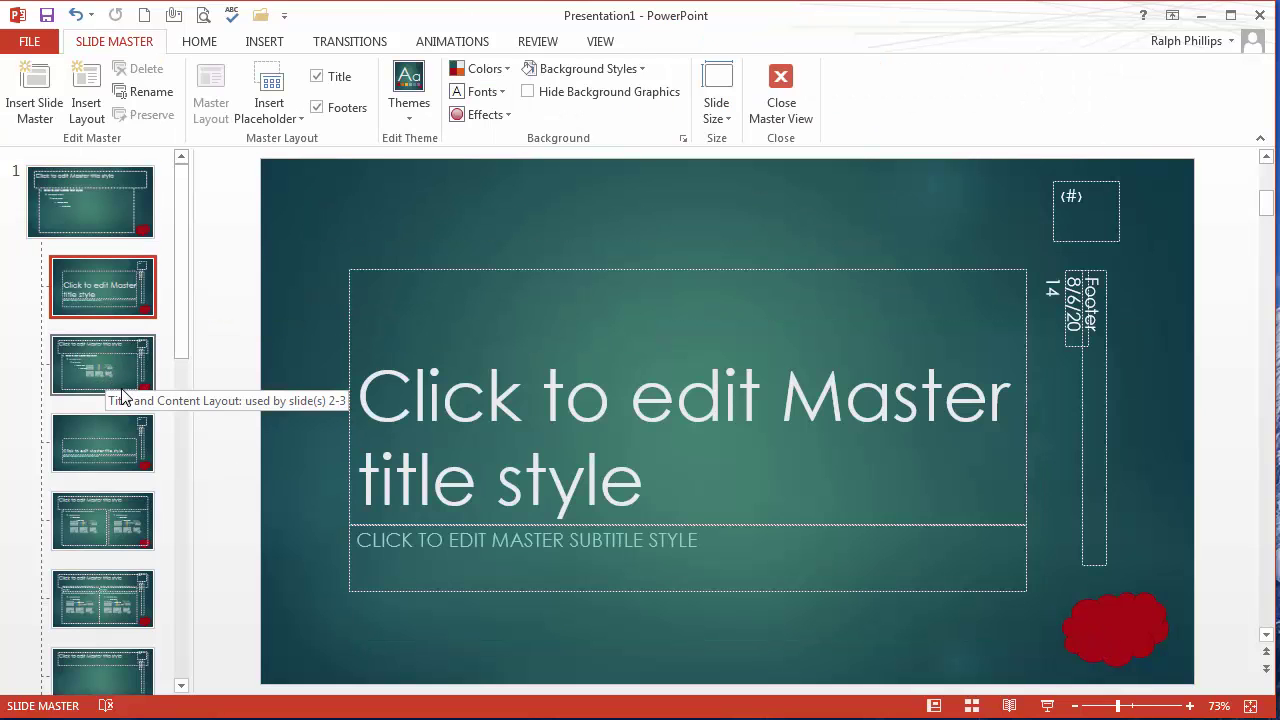
click(118, 388)
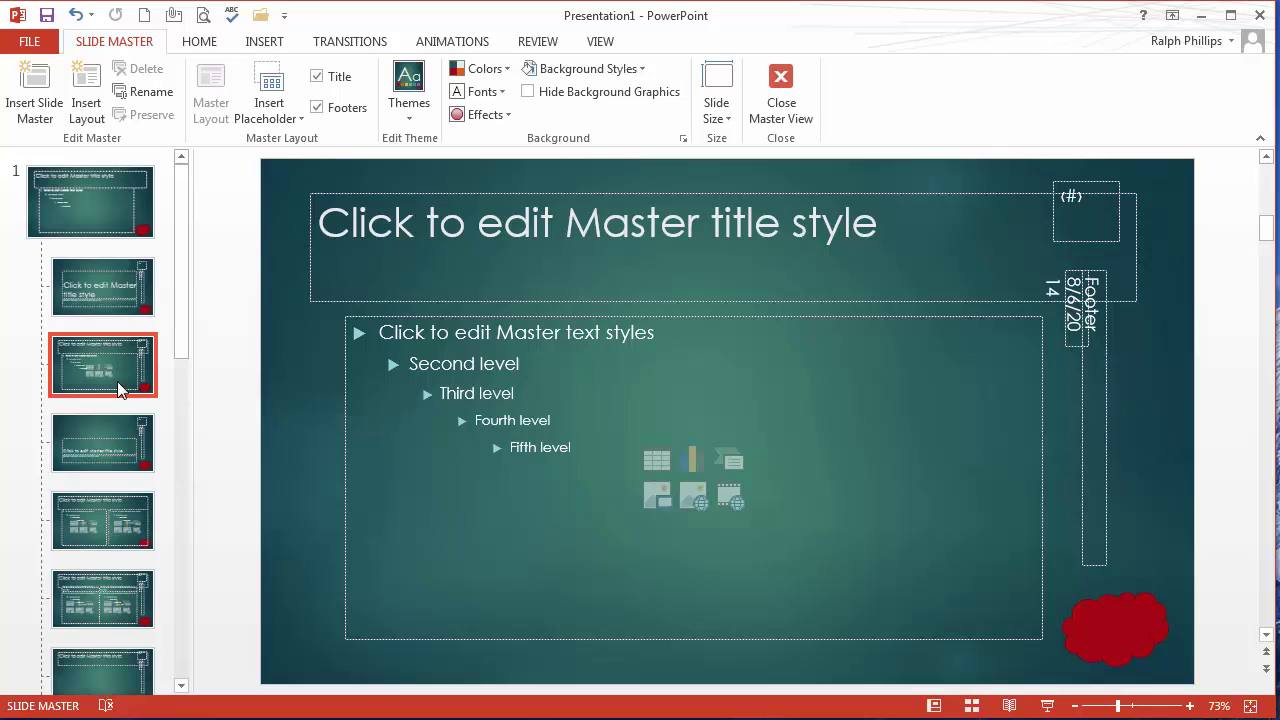
click(130, 525)
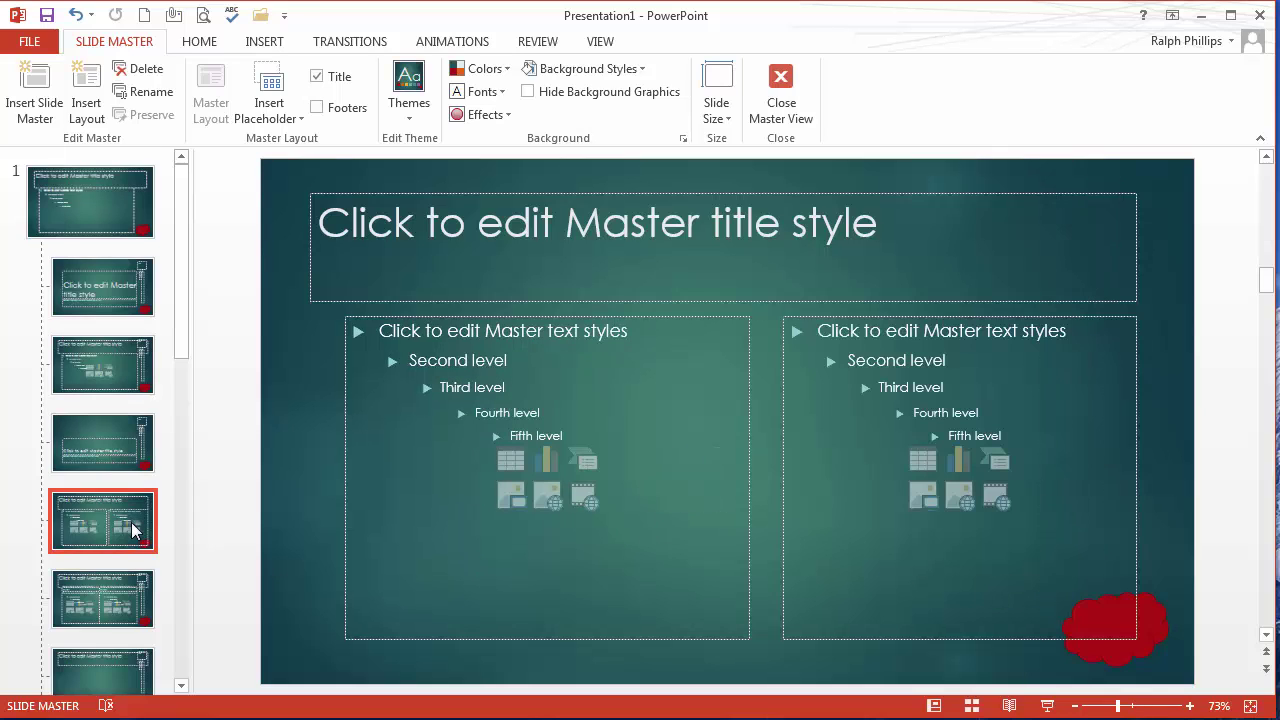
click(1085, 492)
mouse_move(1137, 480)
mouse_down()
mouse_move(1051, 486)
mouse_move(1054, 501)
mouse_up()
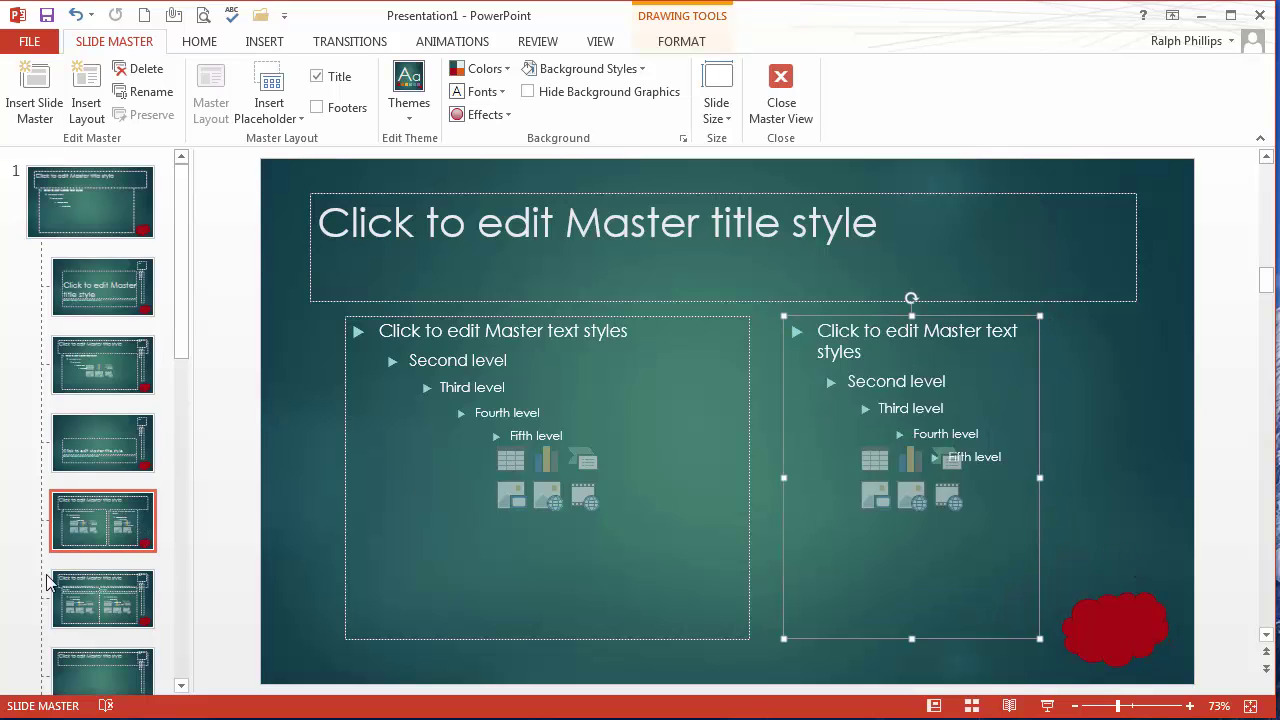
Delete the vertical footer and date placeholders from the Comparison layout.
click(86, 596)
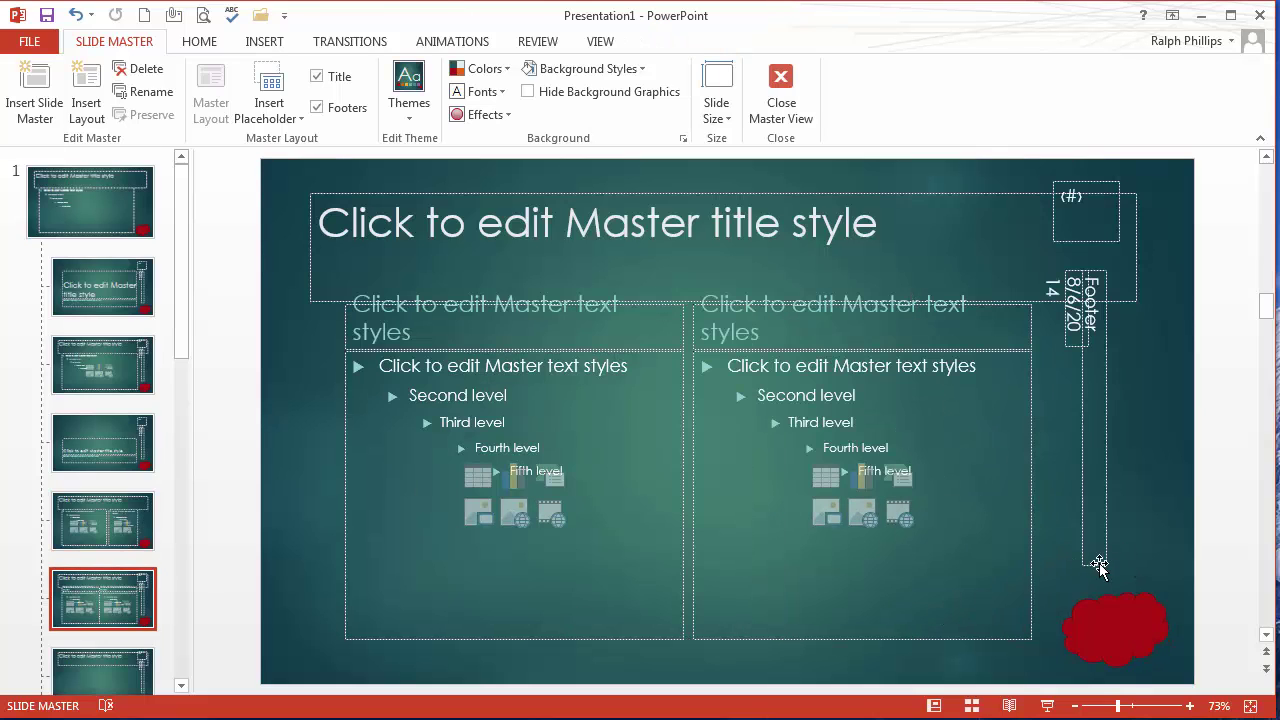
click(1098, 564)
key(Delete)
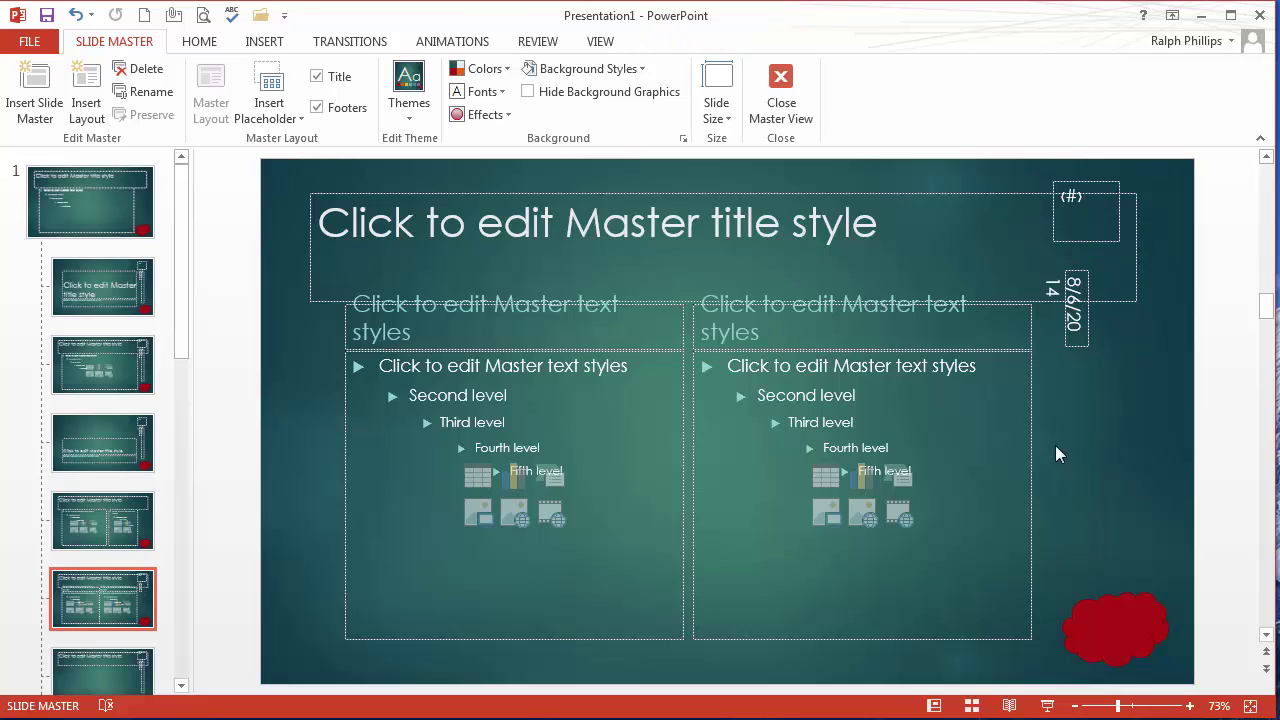
click(1072, 345)
key(Delete)
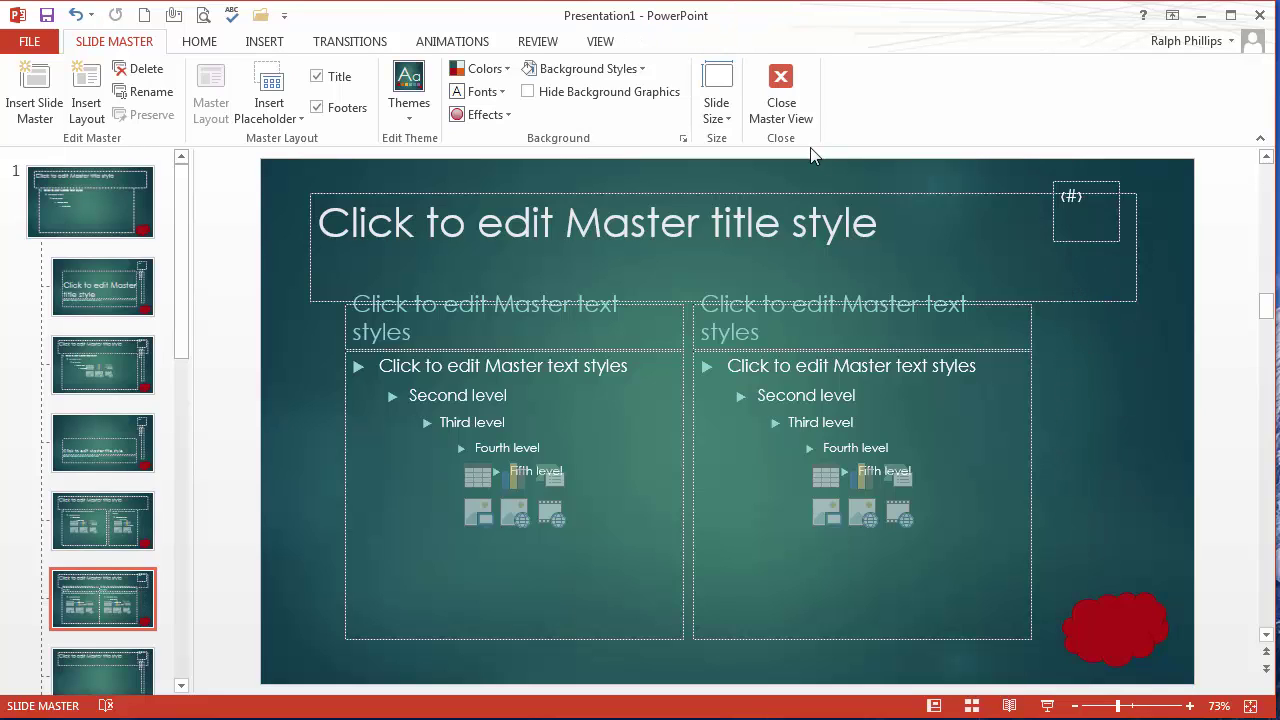
Close Master View and check slides 2 and 1 for the red cloud.
click(780, 95)
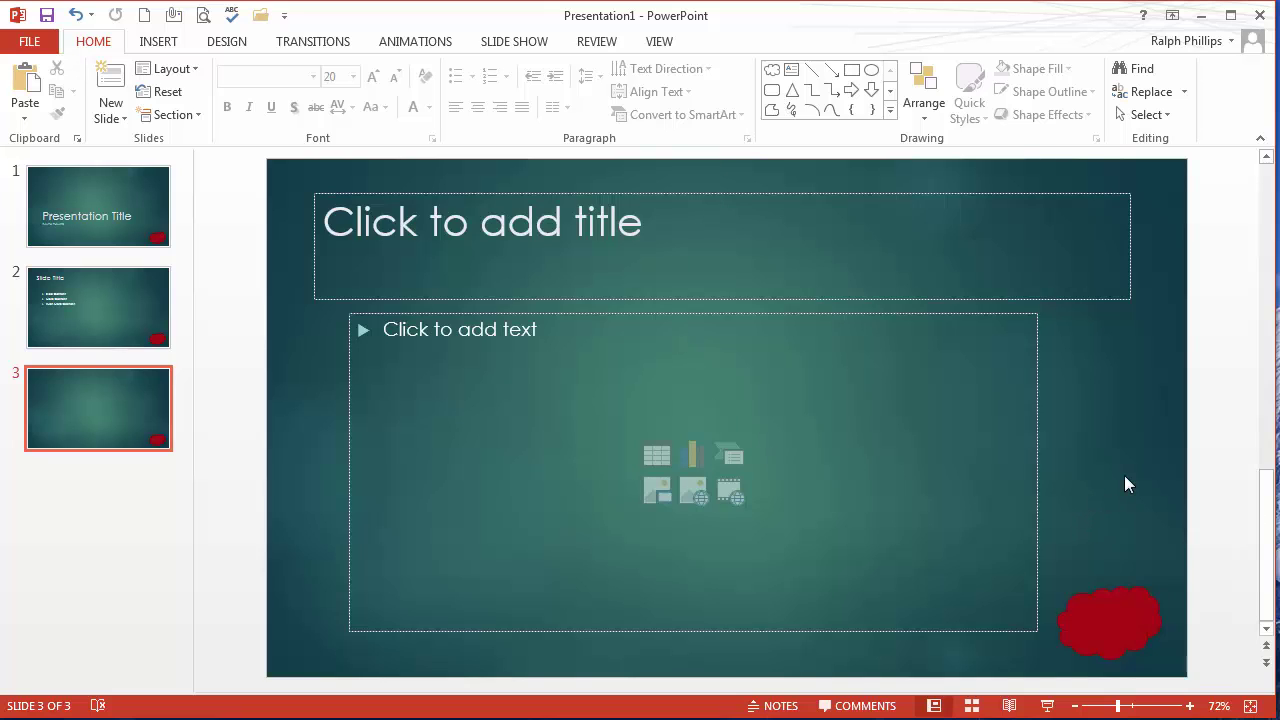
click(111, 319)
click(139, 216)
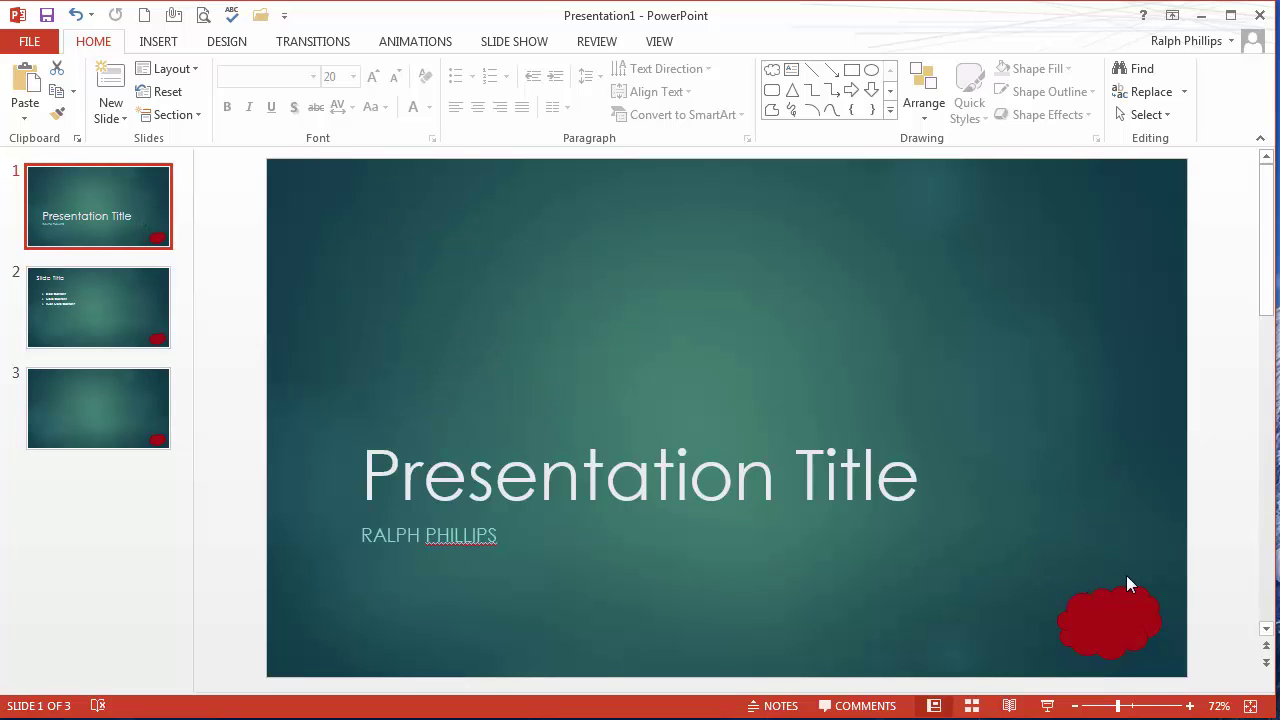